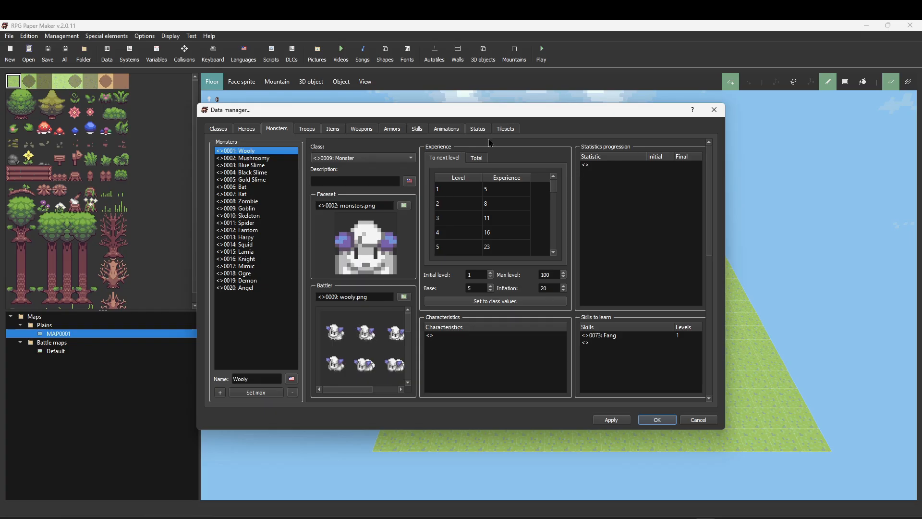
- Inspect the default tileset pictures and their folder, then close the dialogs without changes
left_click(514, 133)
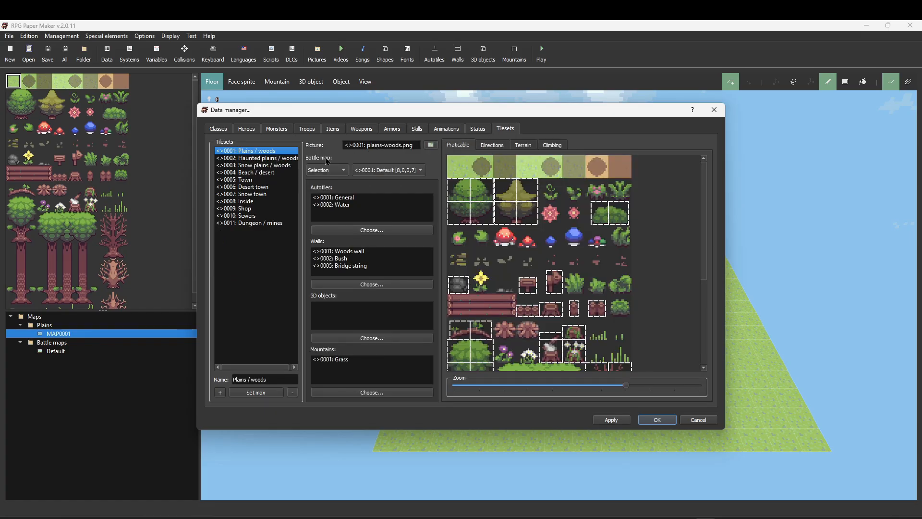
left_click(435, 145)
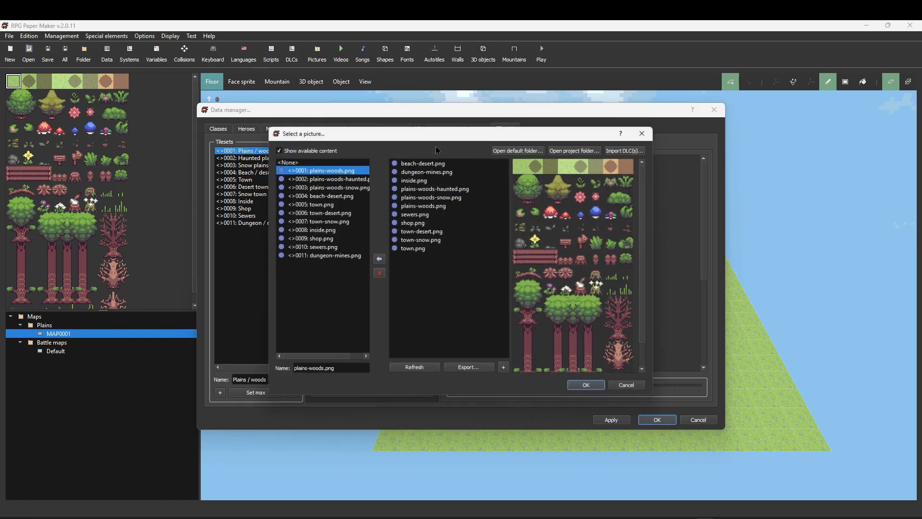
left_click(524, 149)
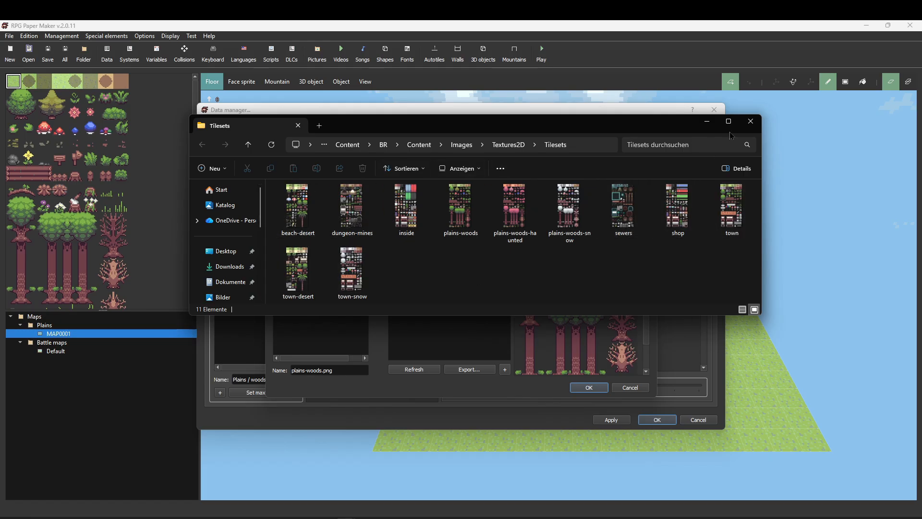
left_click(750, 121)
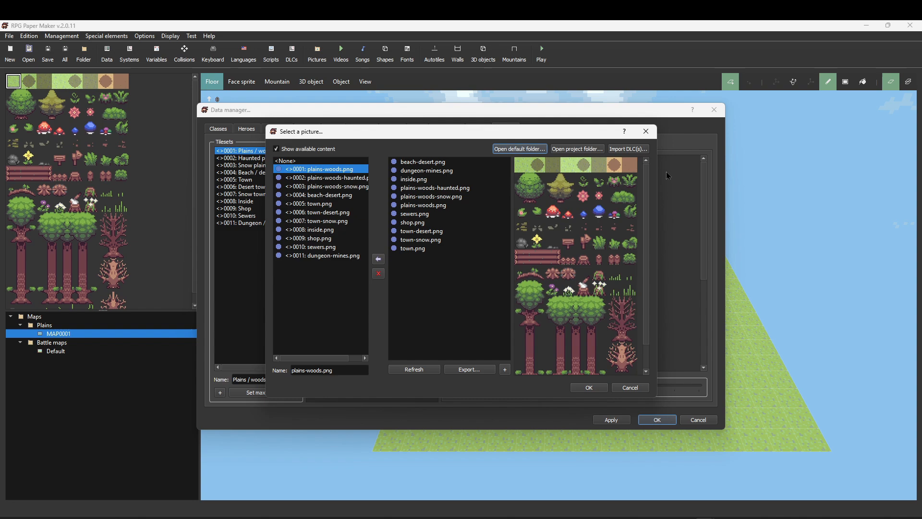
left_click(629, 387)
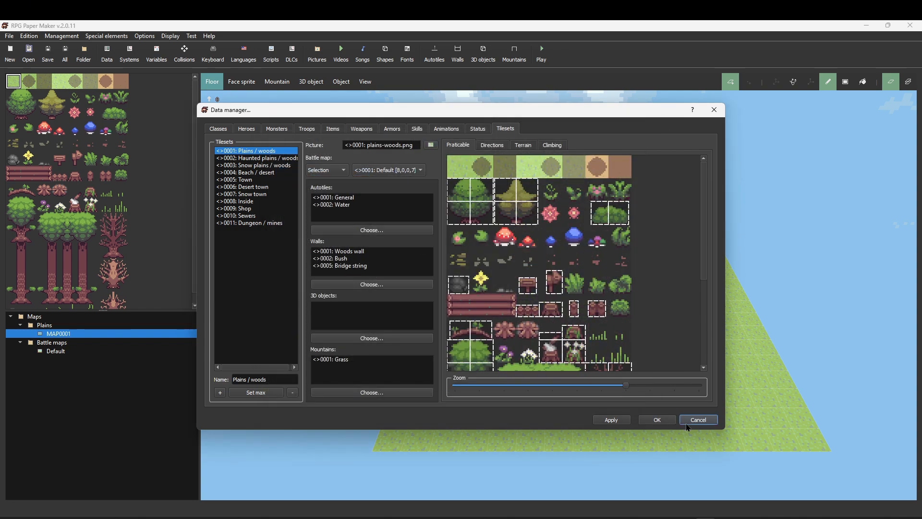
left_click(689, 420)
- In the tileset image, fill parts of the first tree and a grass tile with magenta using the fill tool
left_click(715, 518)
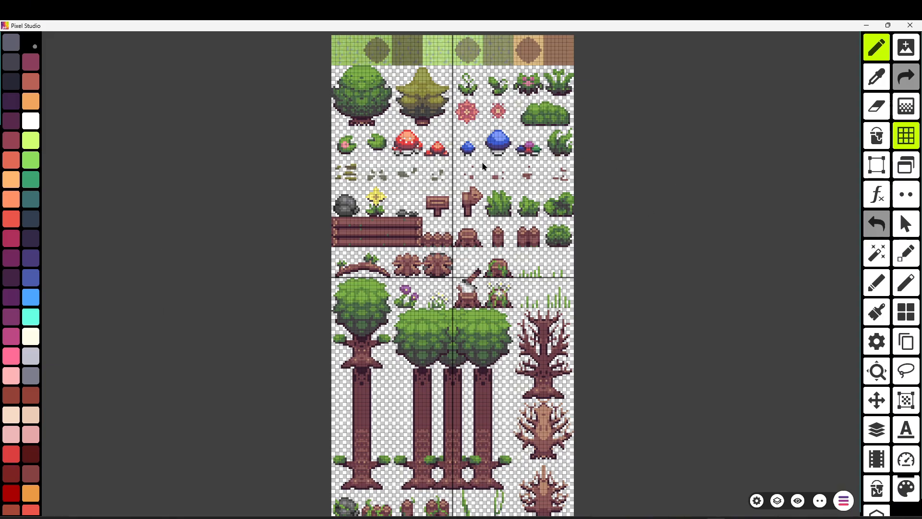
middle_click_drag(296, 70, 295, 230)
scroll(349, 238, "up", 3)
scroll(356, 248, "up", 8)
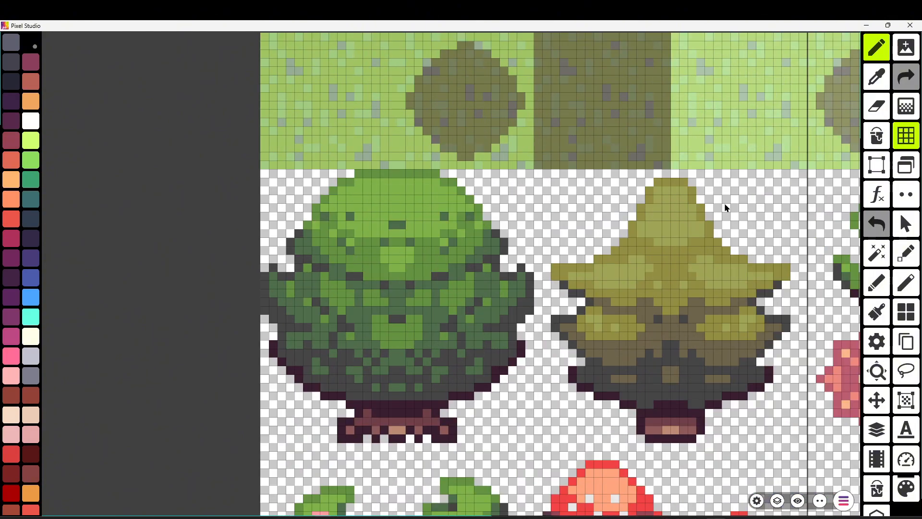
left_click(875, 140)
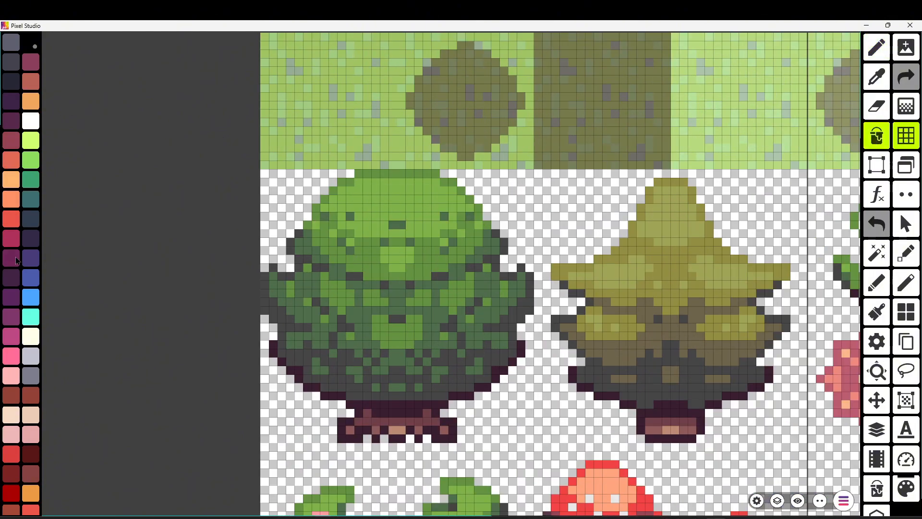
left_click(12, 240)
left_click(438, 210)
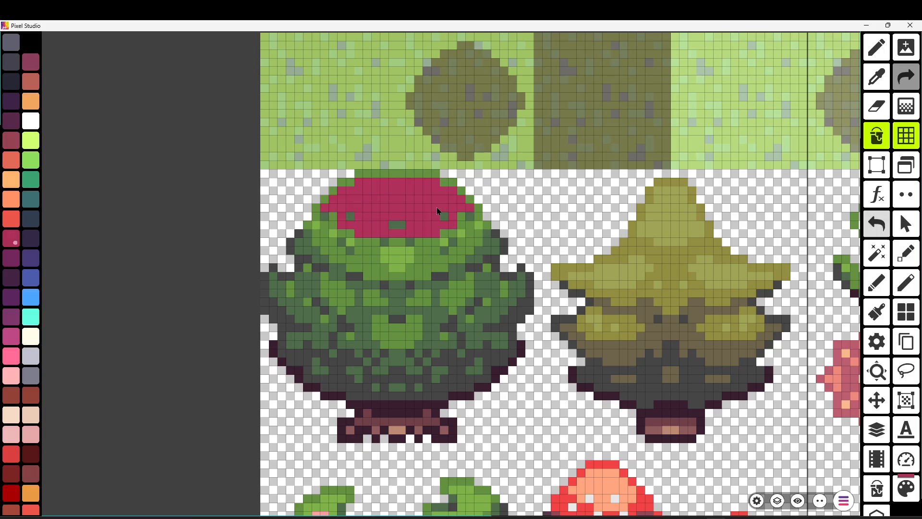
left_click(399, 267)
left_click(352, 265)
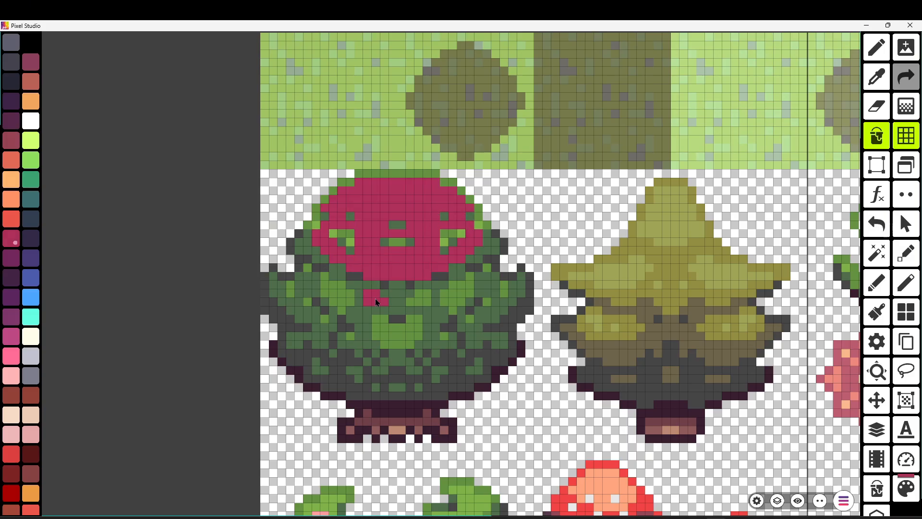
left_click(451, 291)
left_click(338, 293)
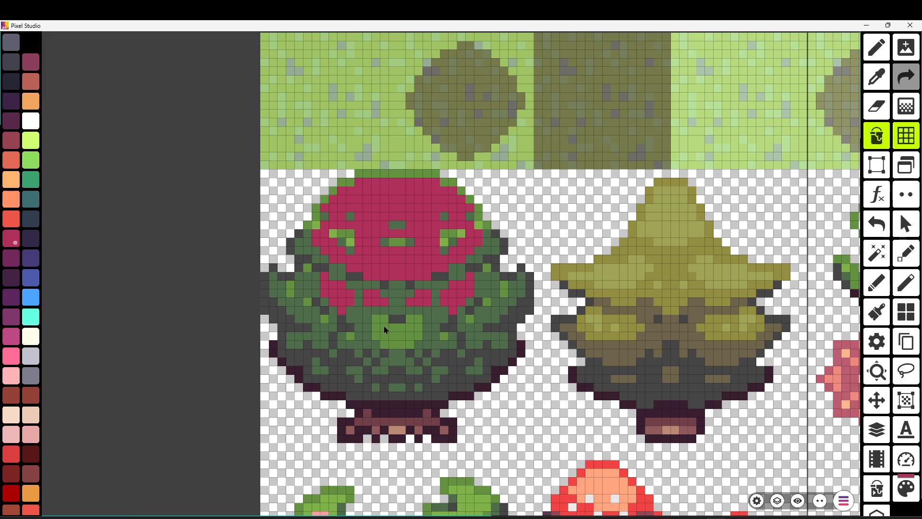
left_click(384, 326)
left_click(328, 147)
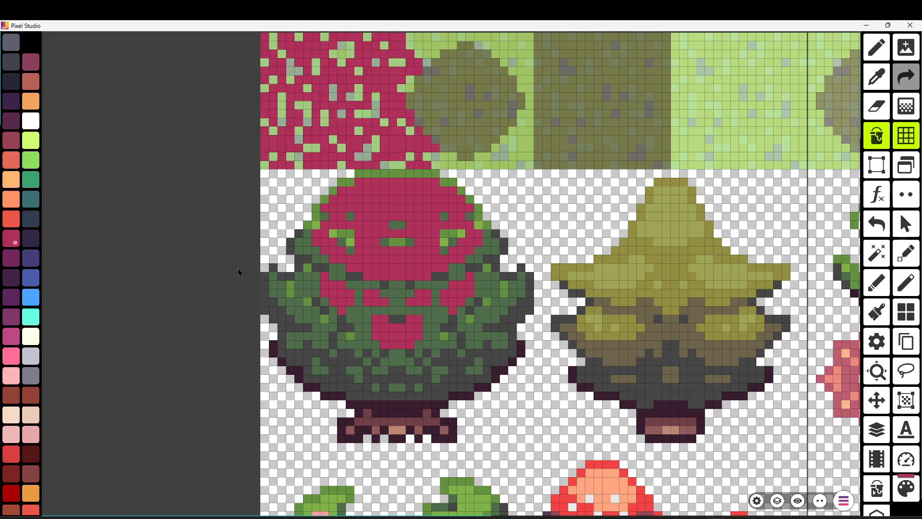
- Undo all the magenta fills on the tileset image
left_click(874, 228)
left_click(874, 229)
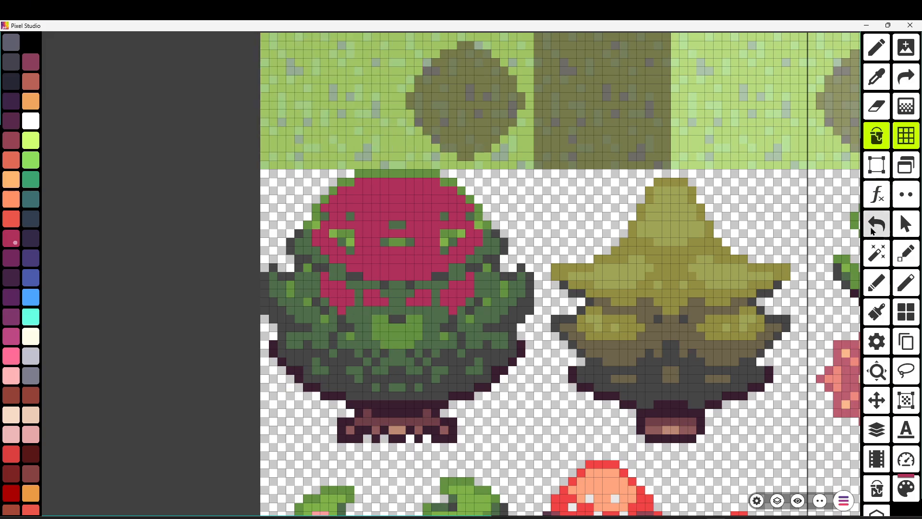
left_click(874, 230)
left_click(873, 230)
left_click(873, 230)
left_click(873, 230)
left_click(873, 231)
left_click(873, 230)
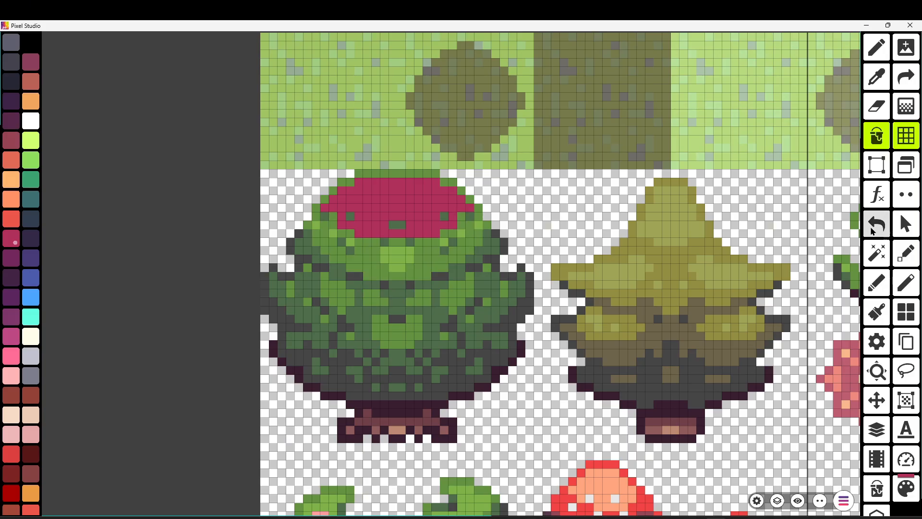
left_click(873, 231)
- Select one 16 × 16 ground tile with the rectangle selection to check the tile size, then deselect it
scroll(691, 271, "down", 3)
left_click_drag(312, 307, 102, 116)
scroll(526, 315, "down", 2)
left_click_drag(231, 314, 153, 181)
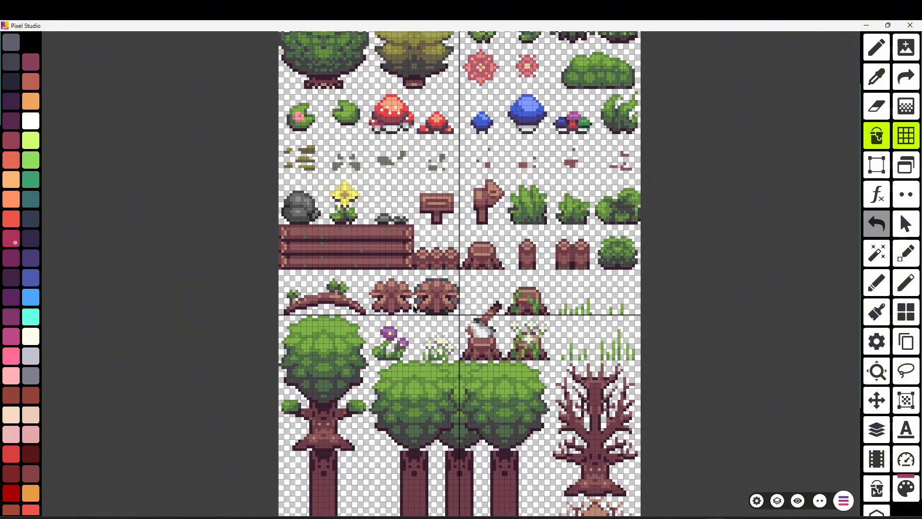
scroll(491, 321, "down", 1)
scroll(491, 322, "down", 1)
left_click_drag(296, 186, 304, 323)
scroll(365, 261, "up", 3)
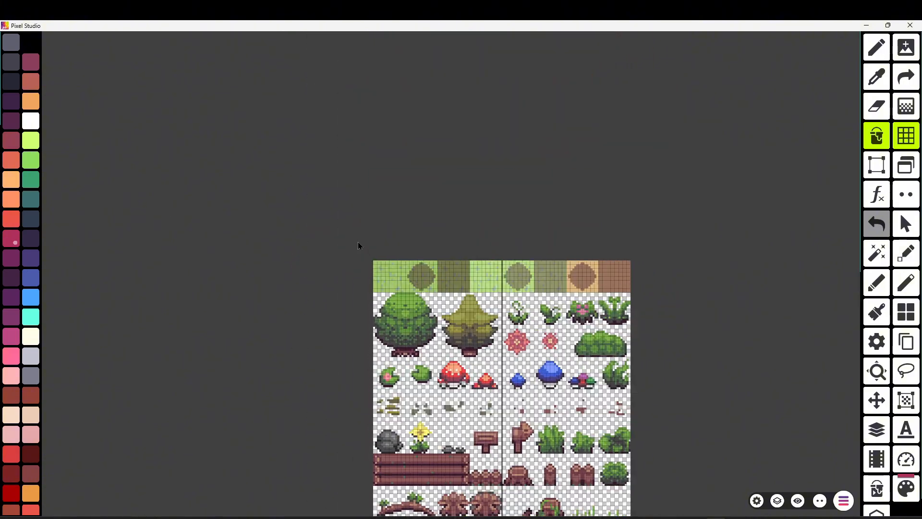
scroll(411, 304, "up", 5)
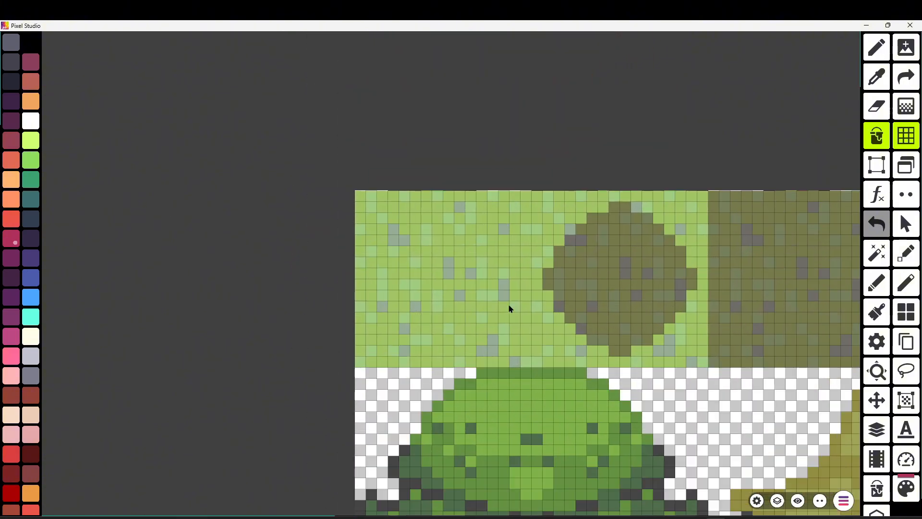
left_click_drag(700, 144, 545, 140)
left_click(877, 165)
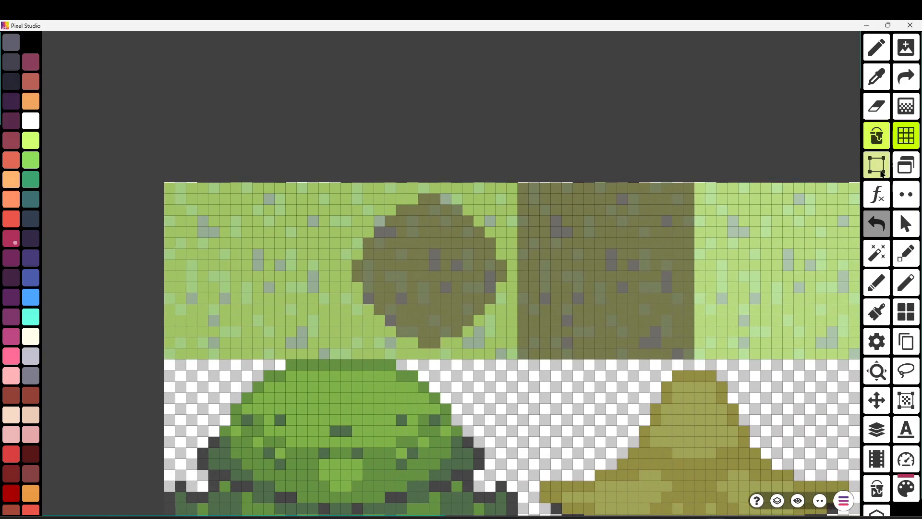
left_click_drag(528, 190, 690, 362)
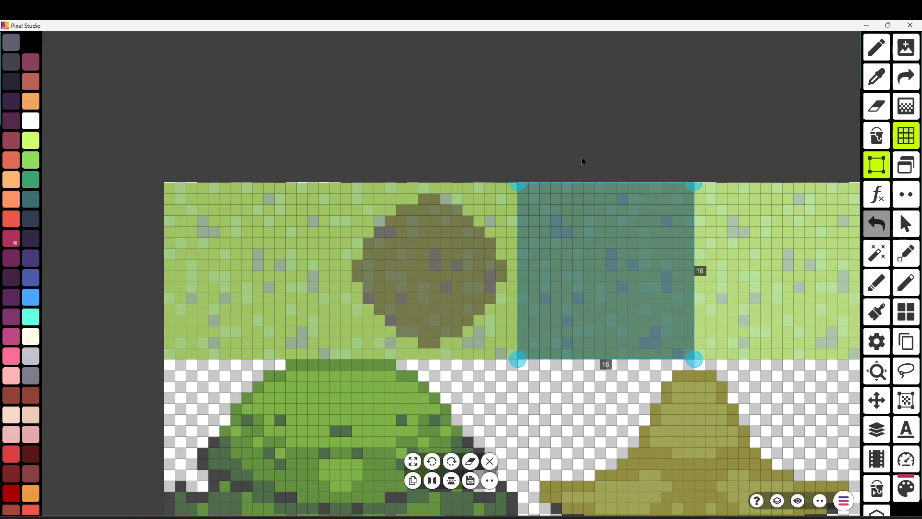
left_click(409, 126)
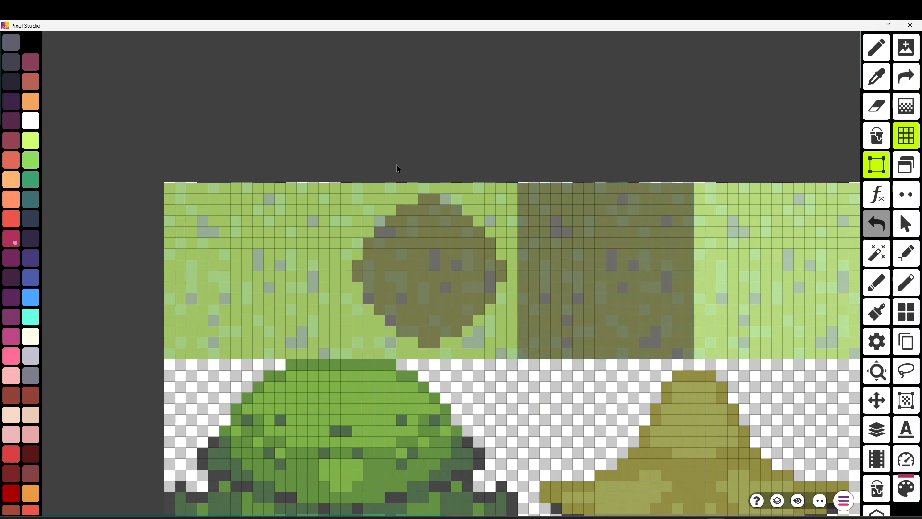
left_click_drag(101, 342, 142, 85)
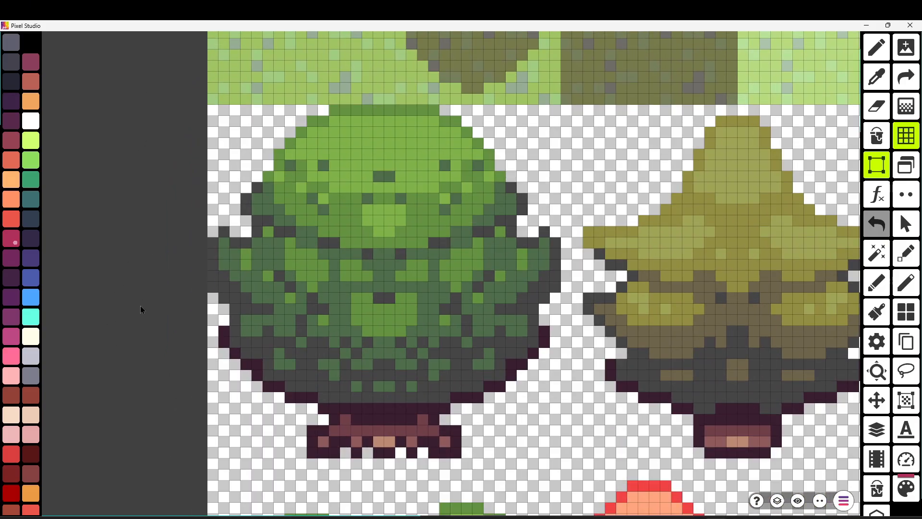
left_click_drag(140, 305, 112, 146)
scroll(482, 287, "down", 10)
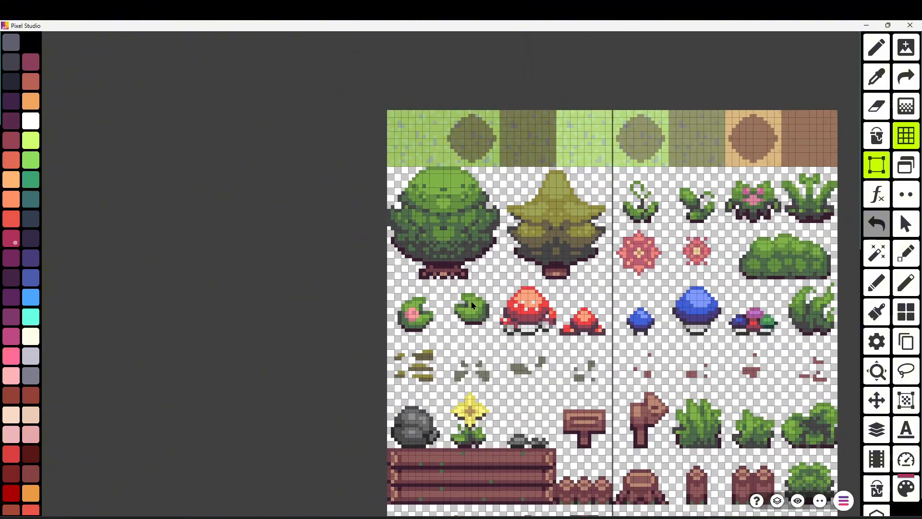
left_click_drag(279, 300, 187, 213)
scroll(259, 349, "down", 3)
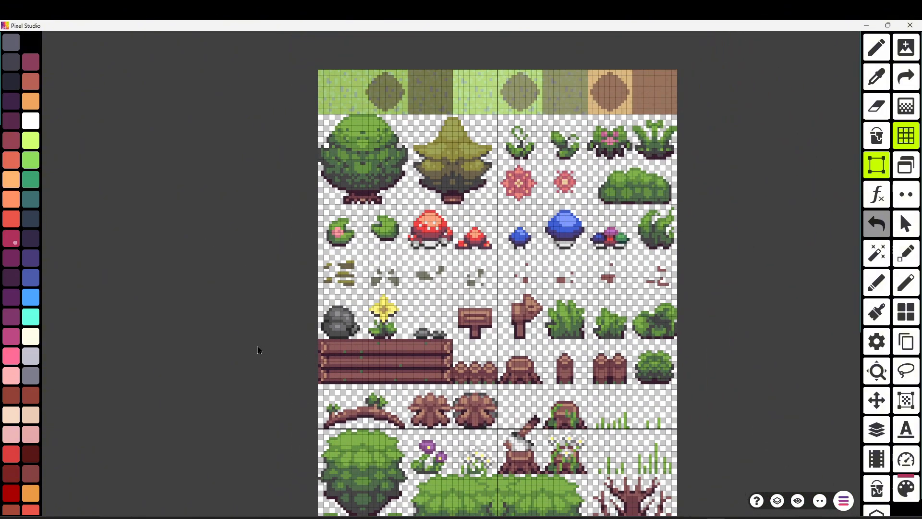
left_click_drag(260, 350, 239, 318)
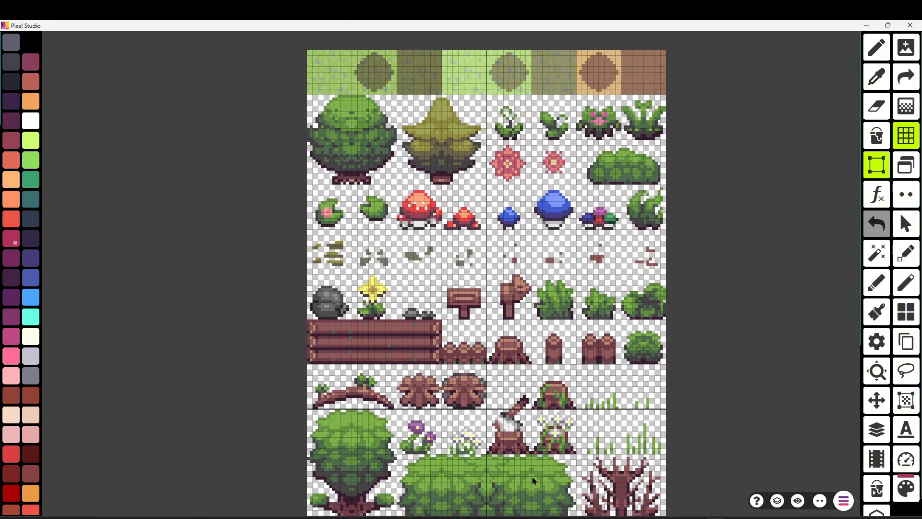
- Paste the mh plaza map image into the project's Tilesets folder from the tileset picture dialog
key("alt+Tab")
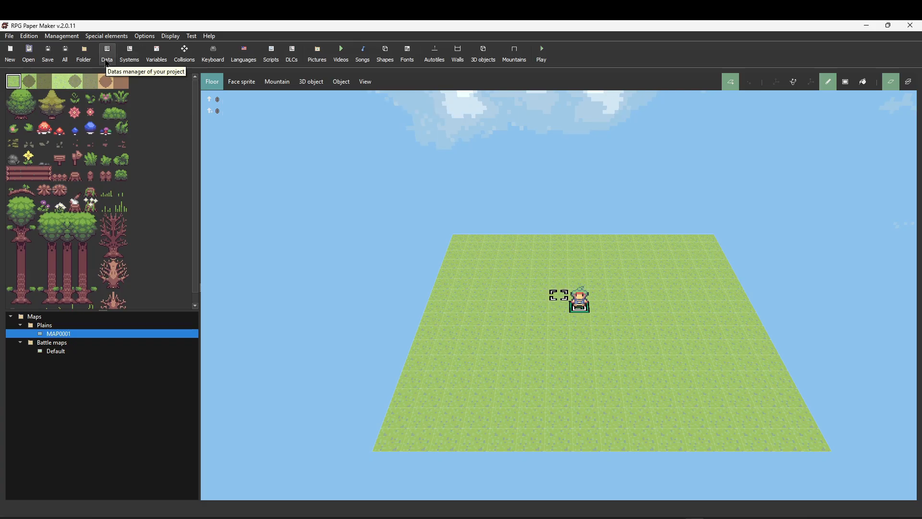
left_click(107, 52)
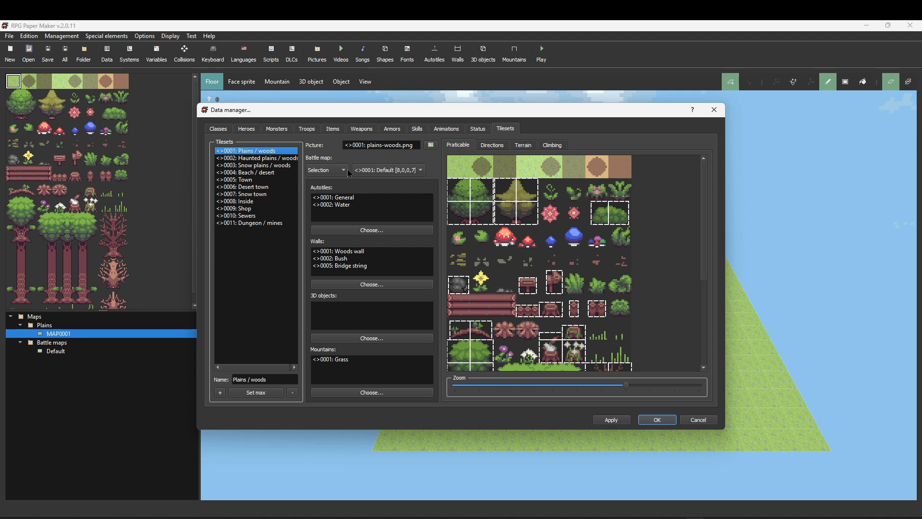
left_click(430, 146)
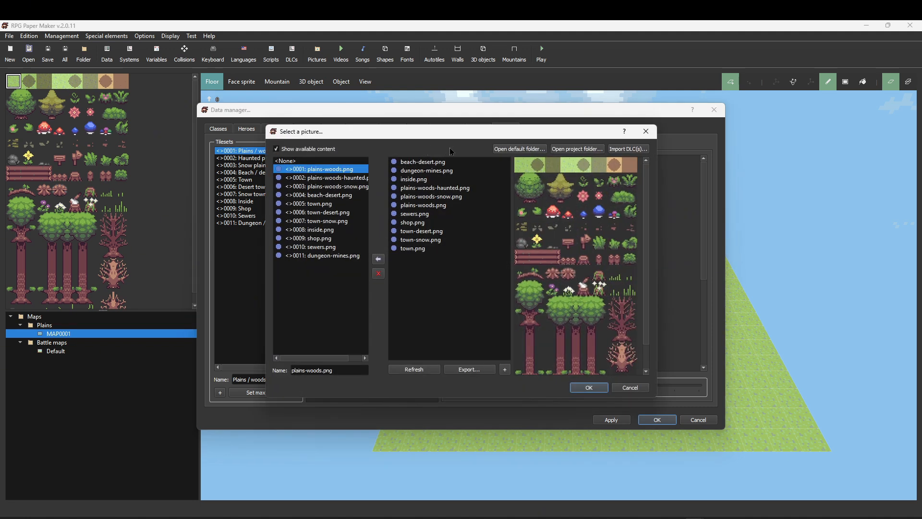
left_click(554, 151)
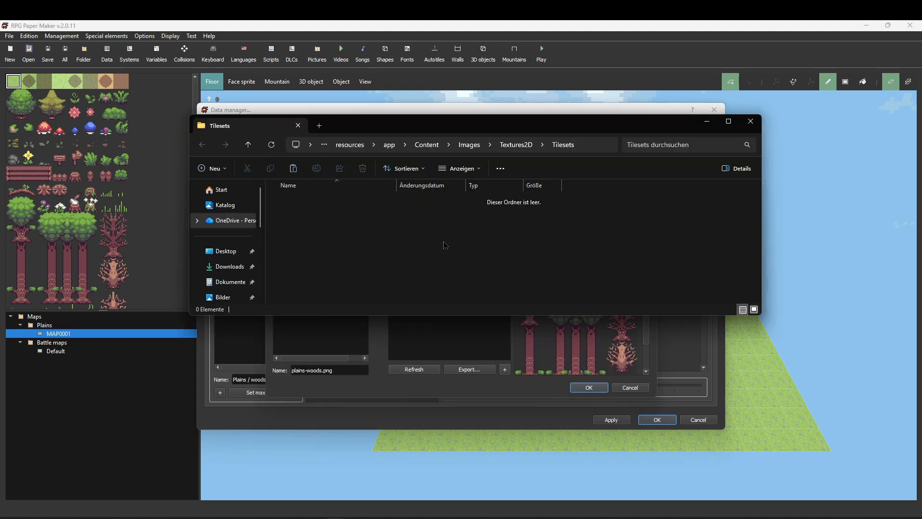
right_click(494, 241)
left_click(508, 245)
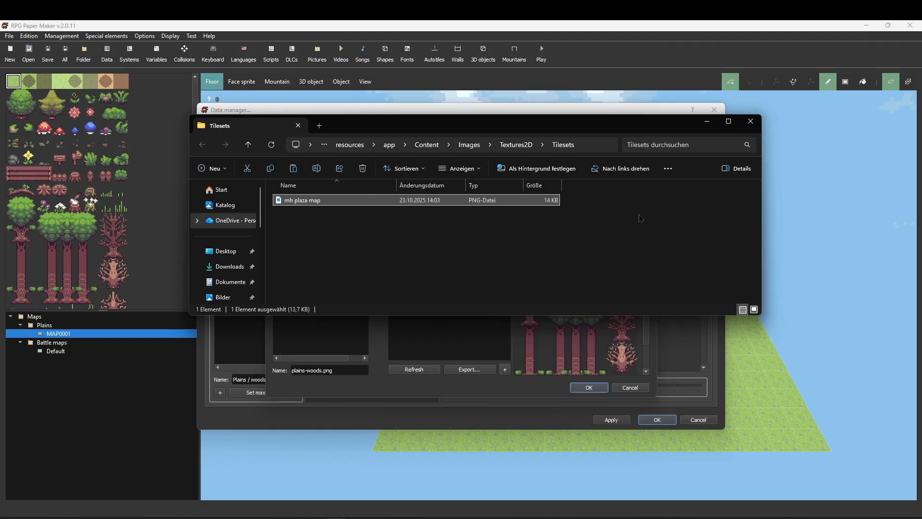
left_click(747, 123)
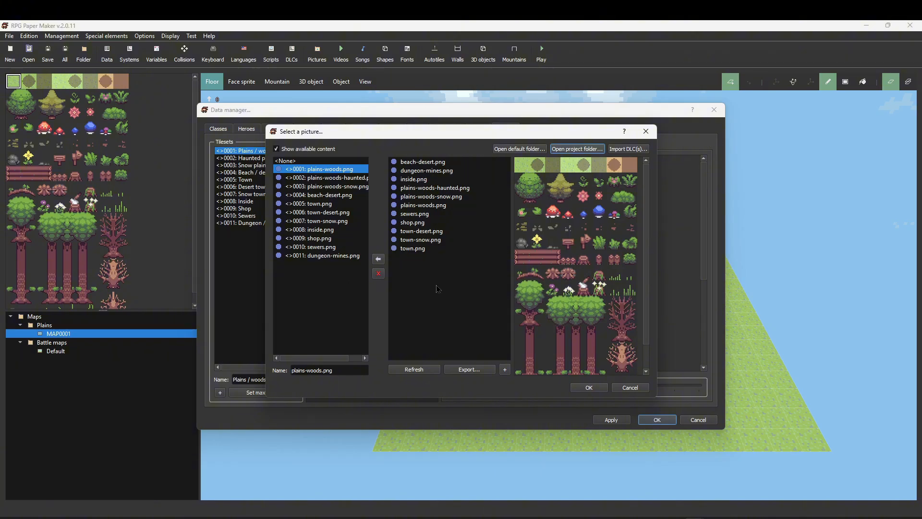
- Refresh the picture list, add mh plaza map.png to the project and assign it as the tileset picture
left_click(413, 369)
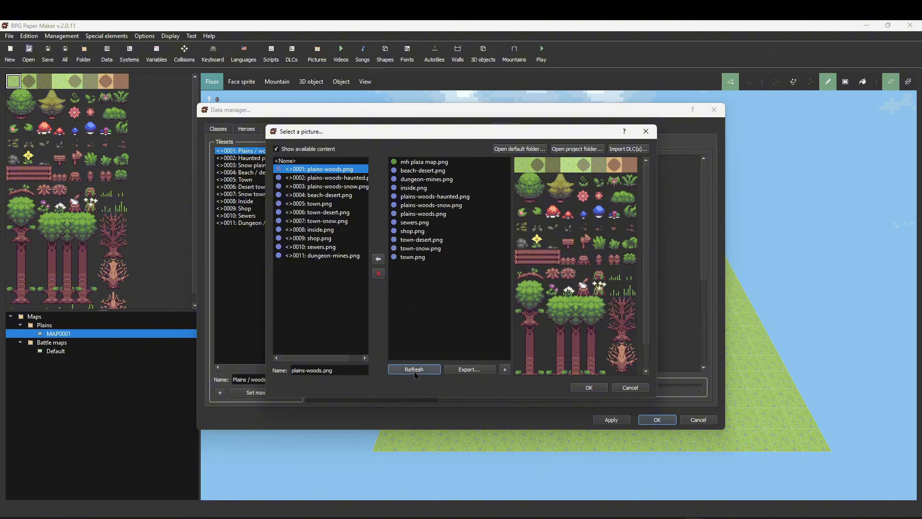
left_click(457, 164)
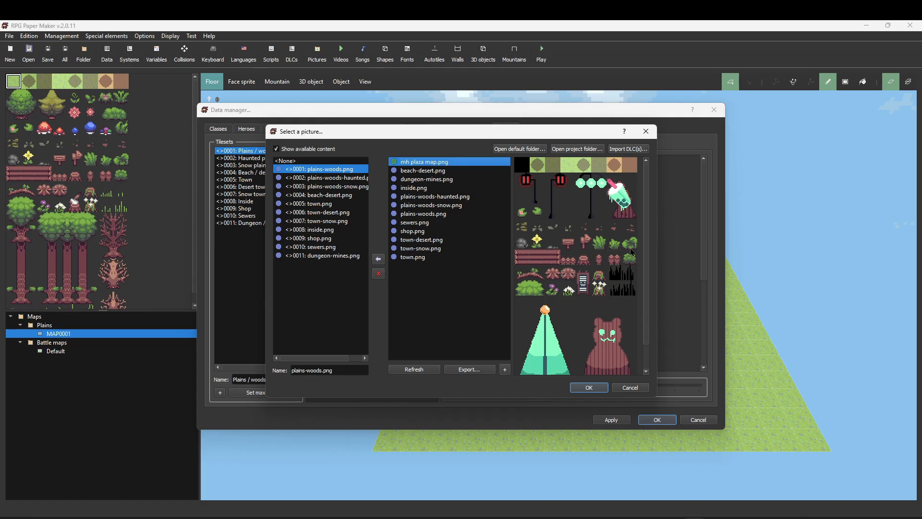
left_click(379, 260)
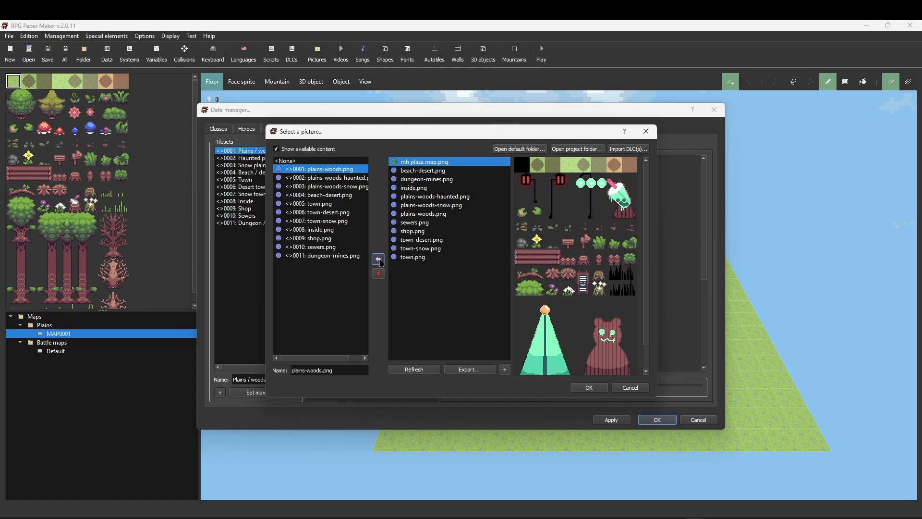
left_click(587, 387)
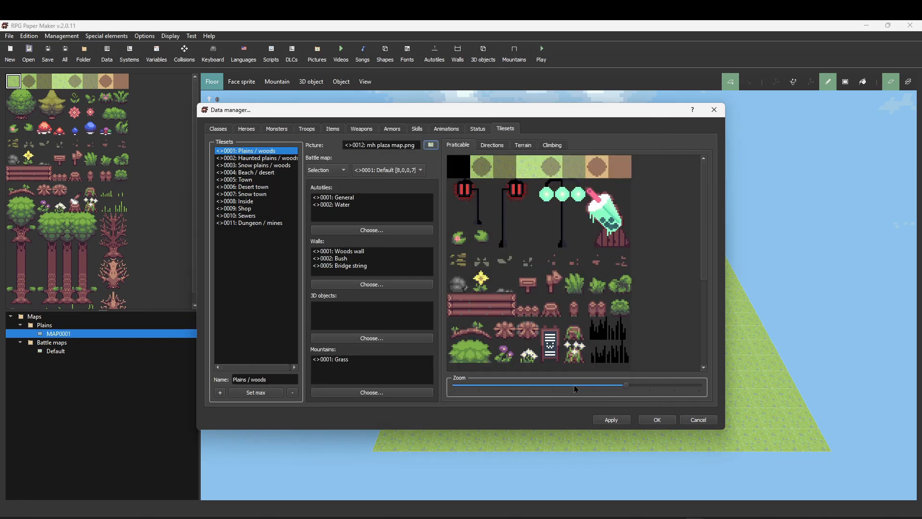
- Add a new tileset and name it tutorial map
left_click(220, 393)
left_click(249, 379)
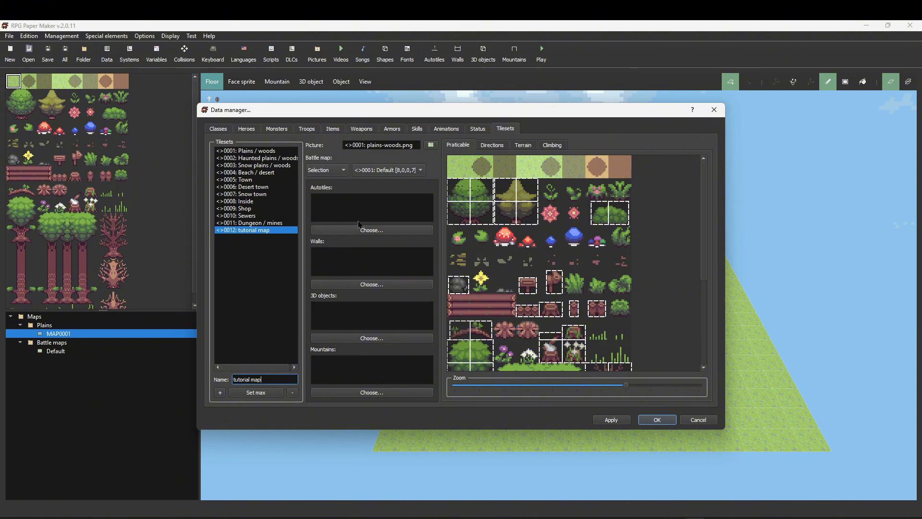
- Choose mh plaza map.png as the picture for the tutorial map tileset
left_click(435, 149)
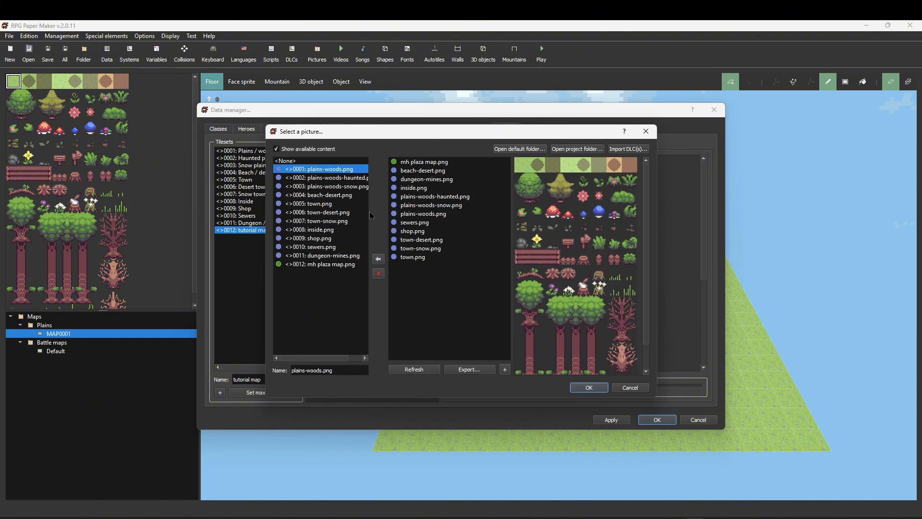
left_click(349, 265)
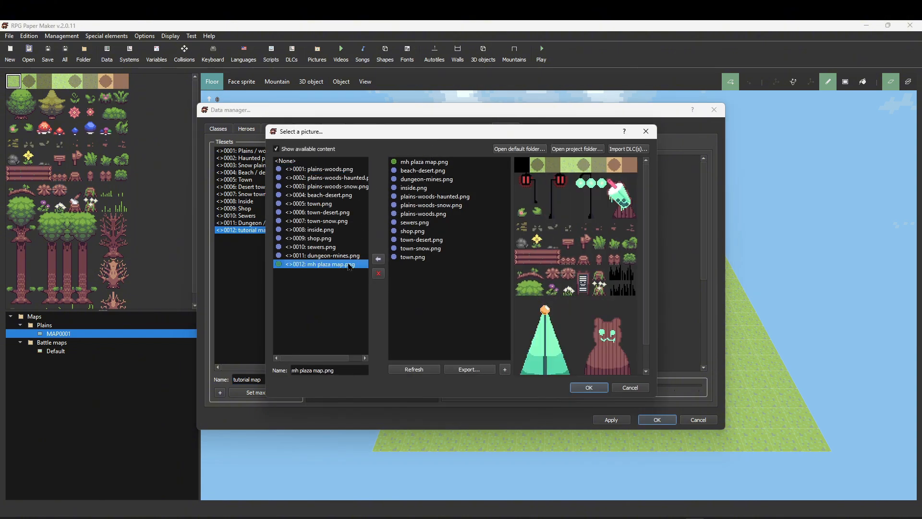
left_click(587, 388)
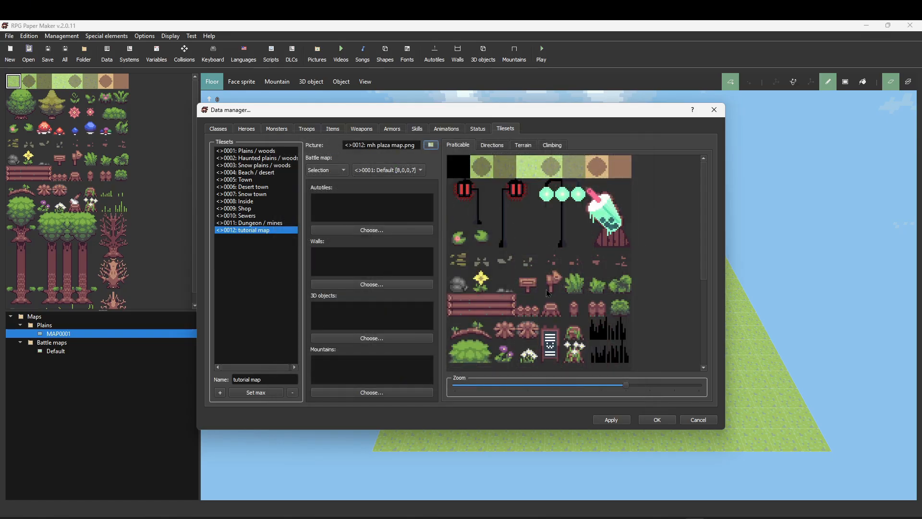
left_click(454, 196)
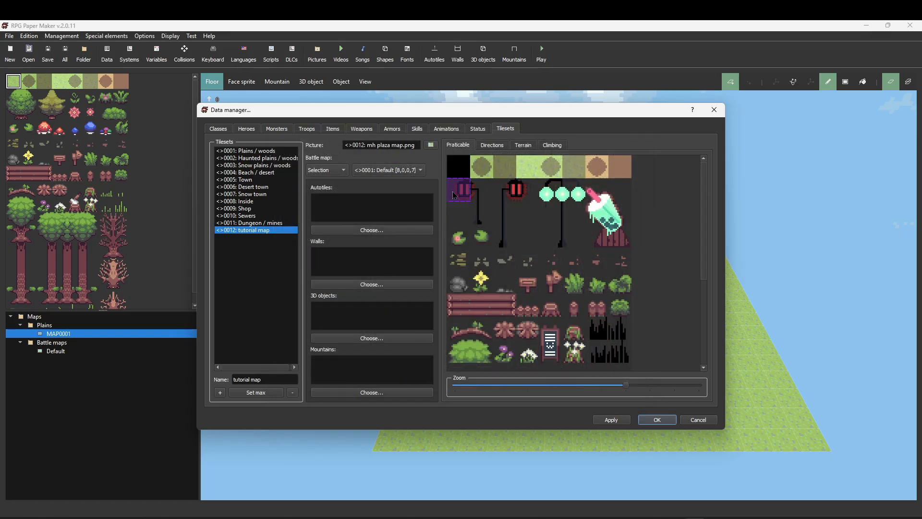
left_click(474, 204)
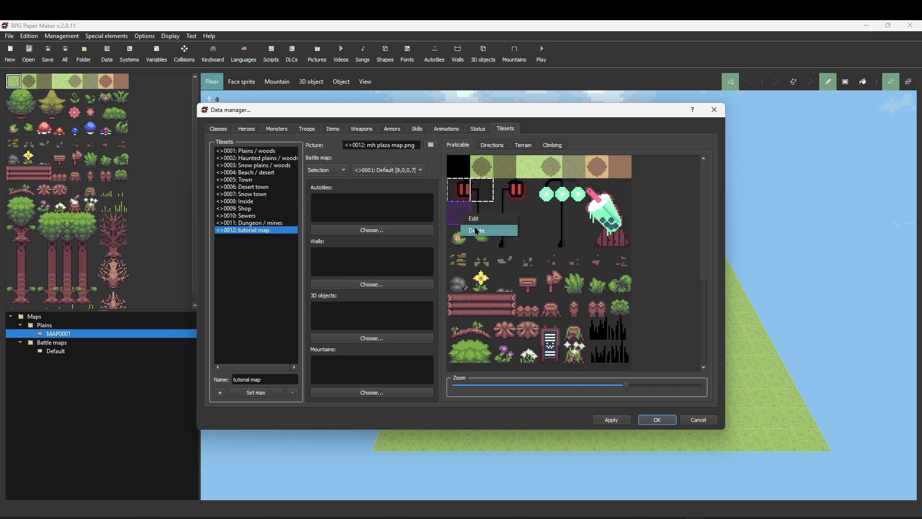
left_click(480, 196)
right_click(480, 197)
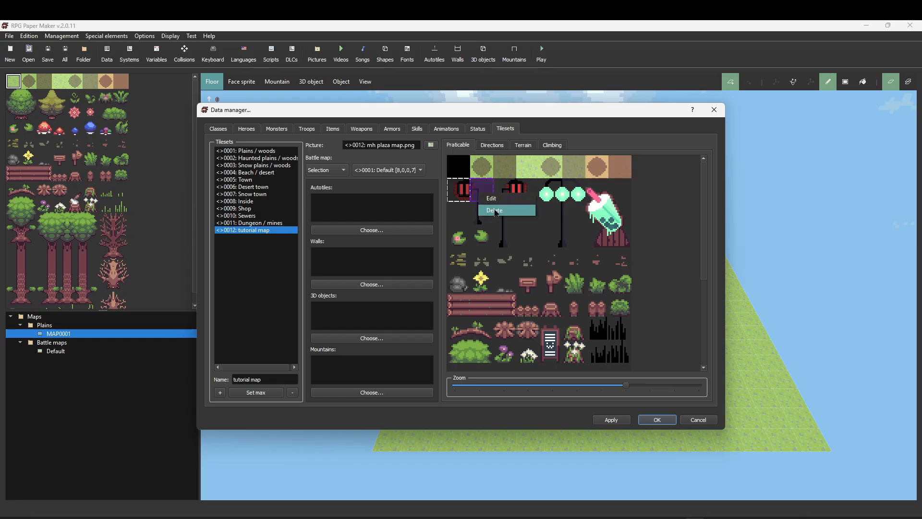
left_click(494, 213)
right_click(464, 198)
left_click(484, 212)
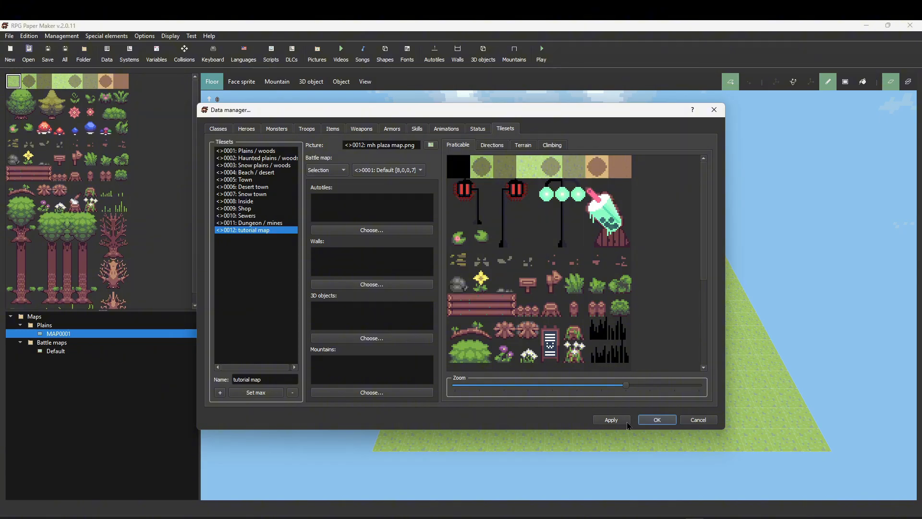
- Confirm the data manager and create a new map under Plains using the tutorial map tileset
left_click(657, 420)
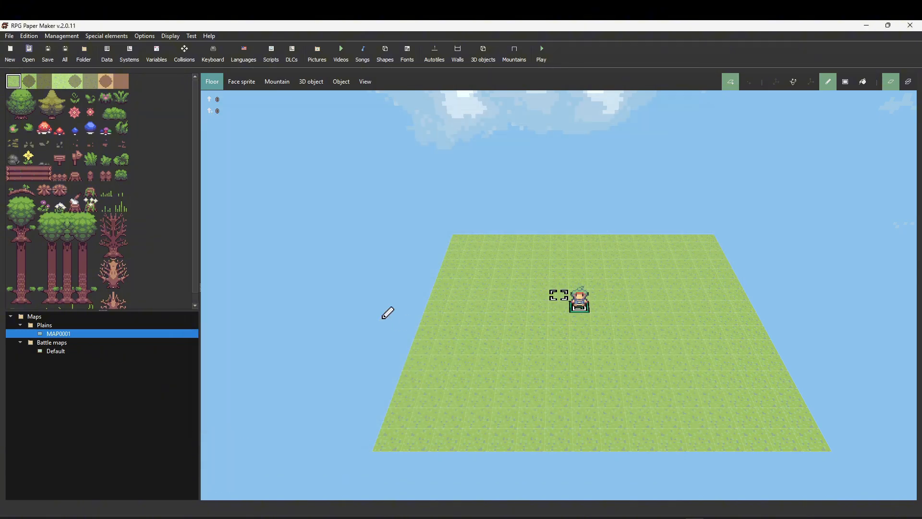
right_click(77, 326)
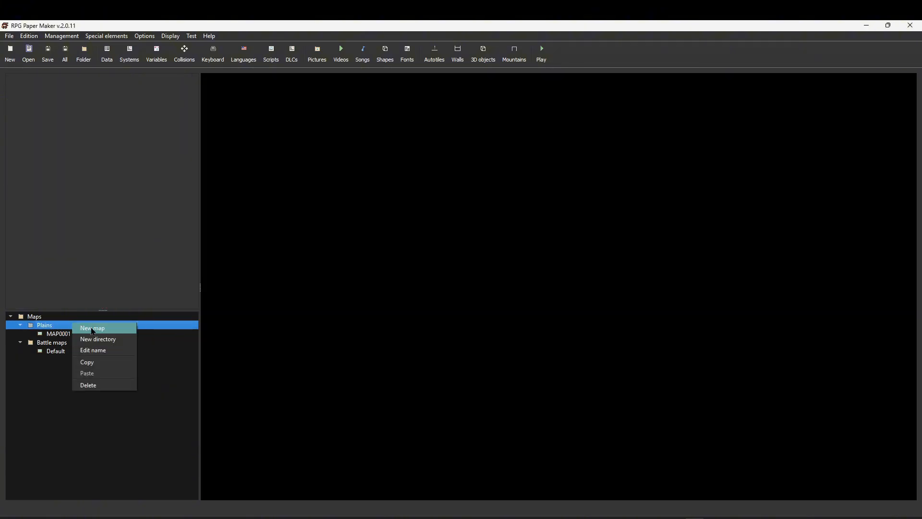
left_click(92, 328)
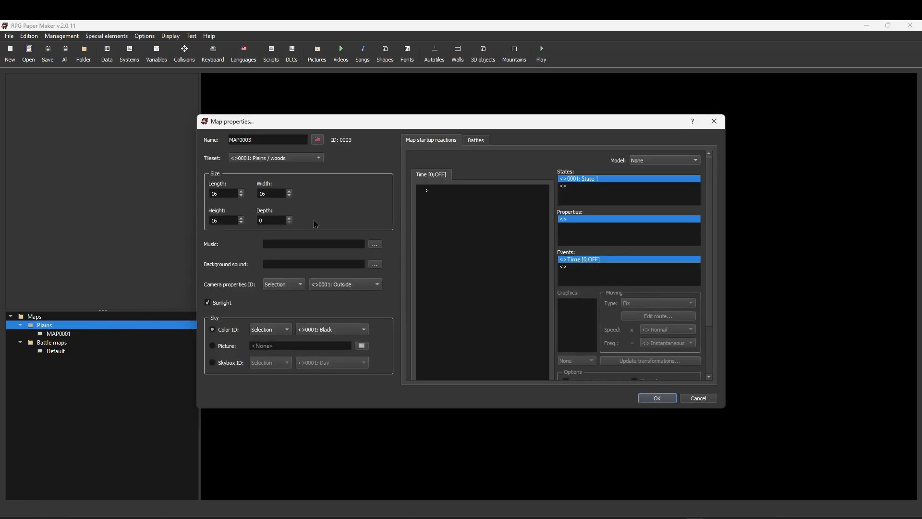
left_click(317, 158)
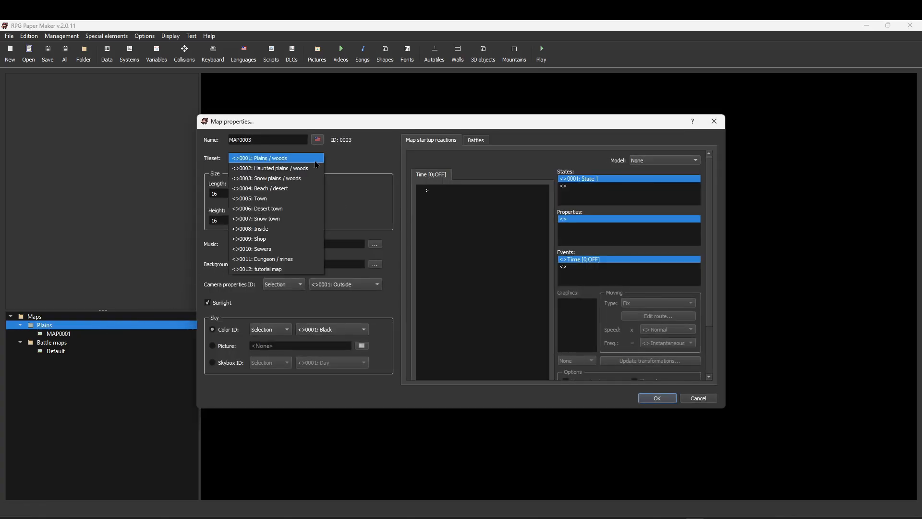
left_click(291, 269)
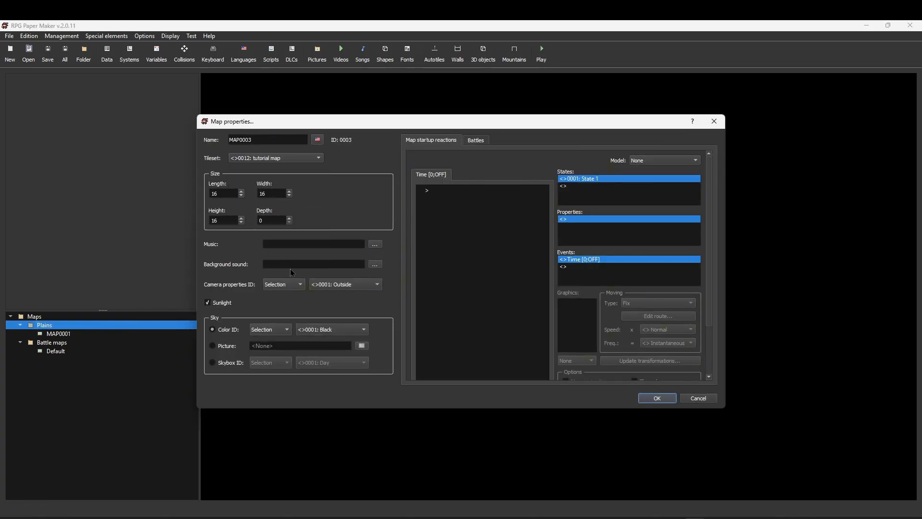
left_click(641, 398)
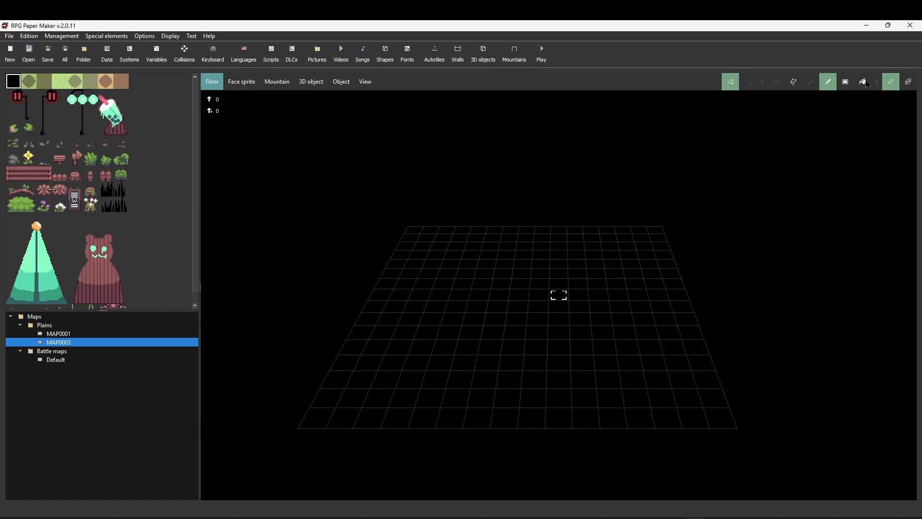
- Fill the new map's floor with the light green grass tile
left_click(864, 83)
left_click(59, 82)
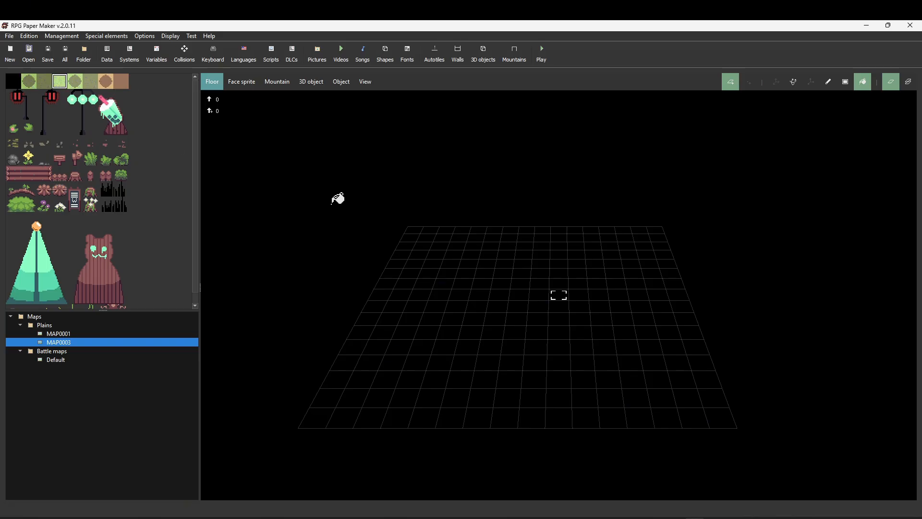
left_click(477, 278)
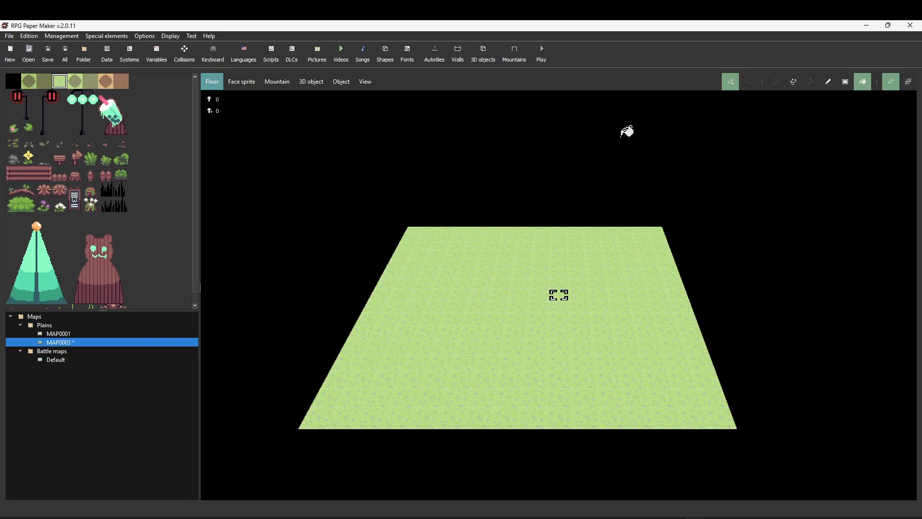
- Place three bubble tea face sprites at different spots on the map
left_click(243, 86)
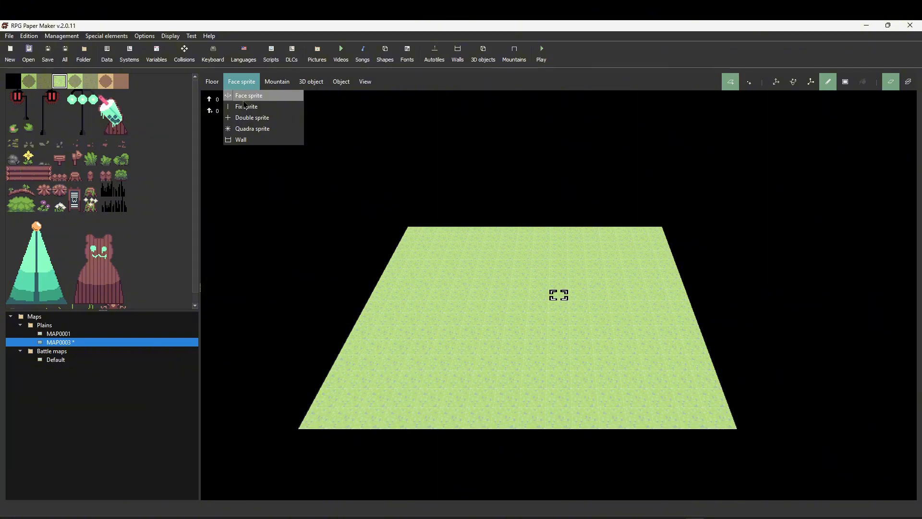
left_click(244, 100)
left_click_drag(102, 94, 124, 133)
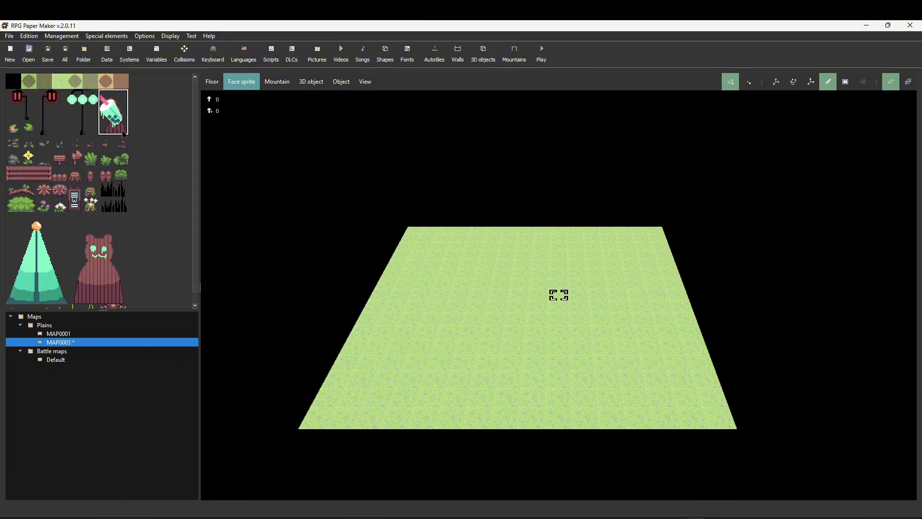
left_click(559, 269)
left_click(432, 330)
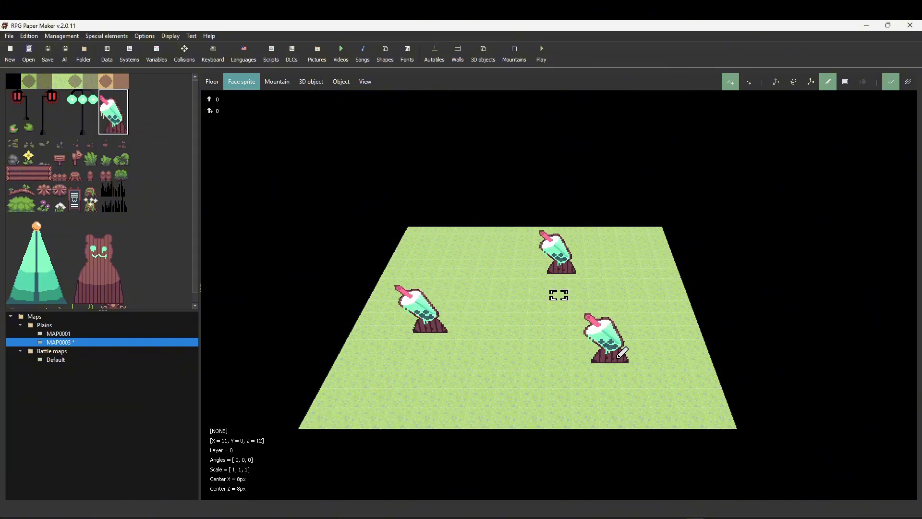
left_click(622, 351)
- Place three lamp post face sprites around the map
left_click_drag(41, 106, 58, 126)
left_click(461, 248)
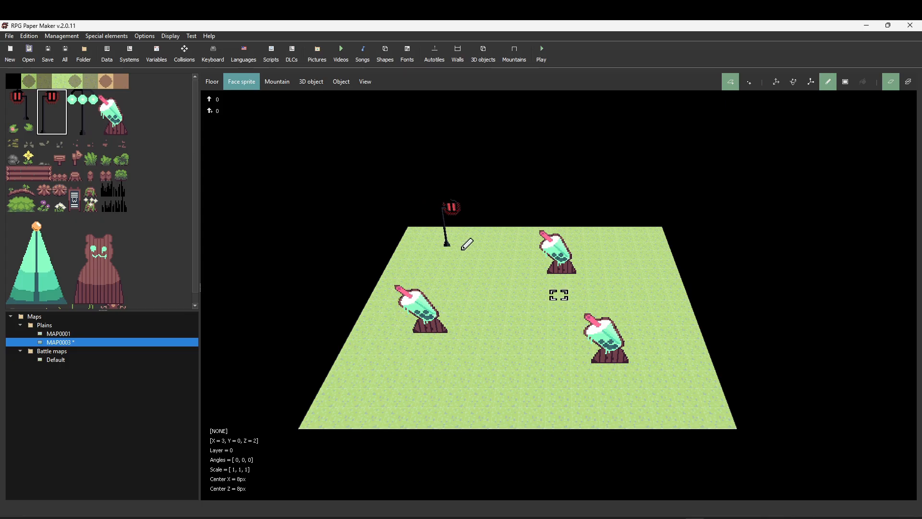
left_click(661, 297)
left_click(475, 405)
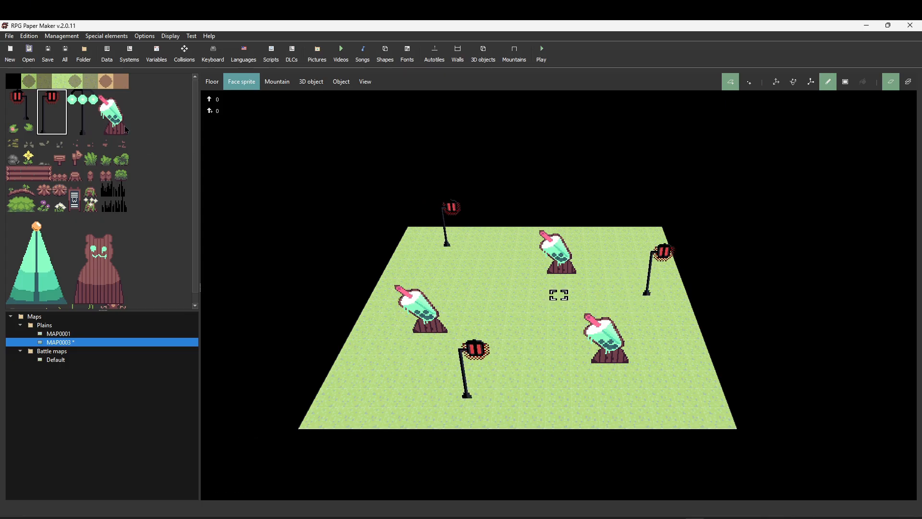
- Place three dark grass face sprites across the map
left_click_drag(110, 192, 126, 194)
left_click(427, 266)
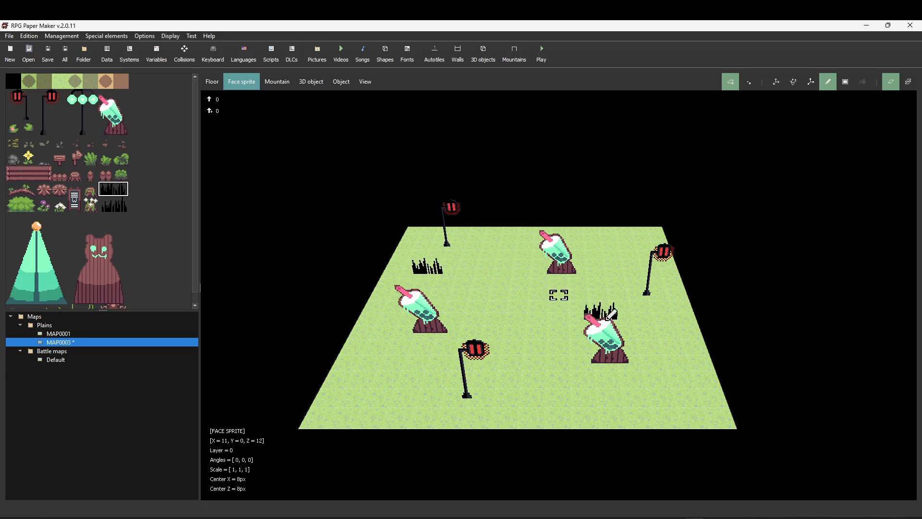
left_click(600, 313)
left_click(384, 370)
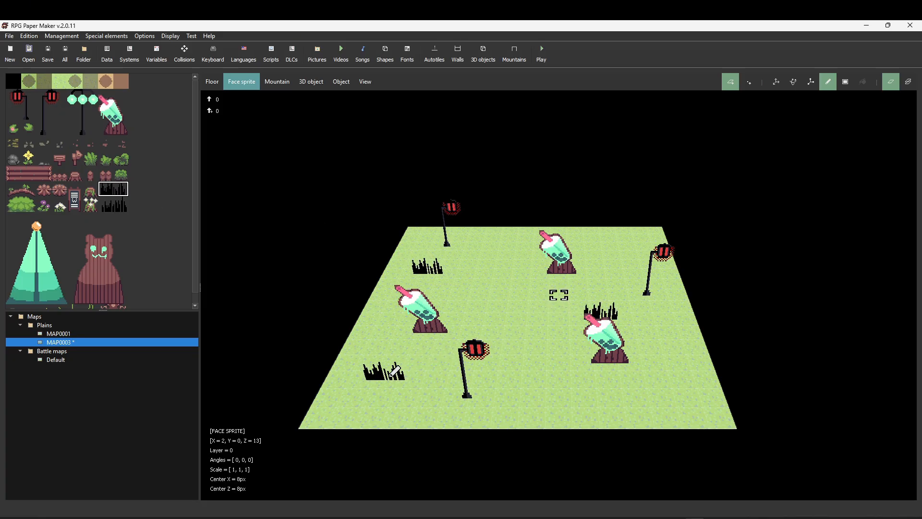
- Define the hero's starting position on a tile near the map centre
left_click(348, 87)
right_click(503, 294)
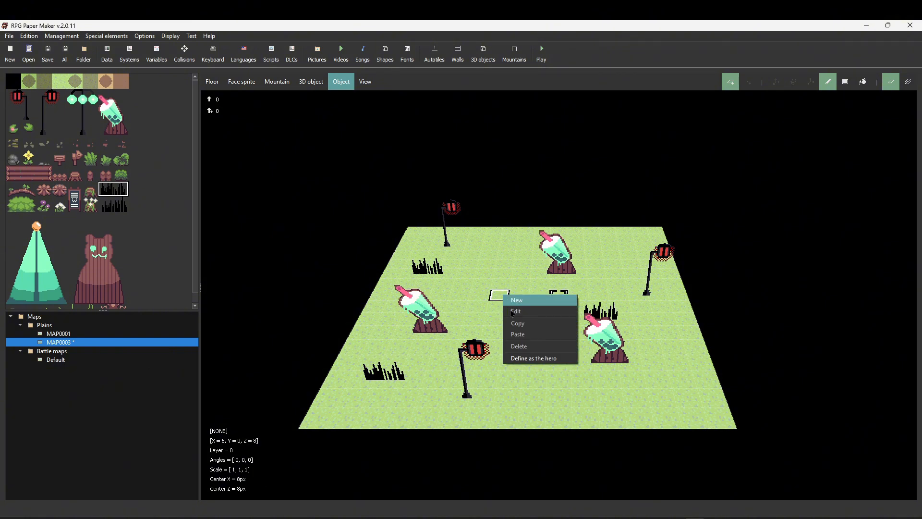
left_click(535, 358)
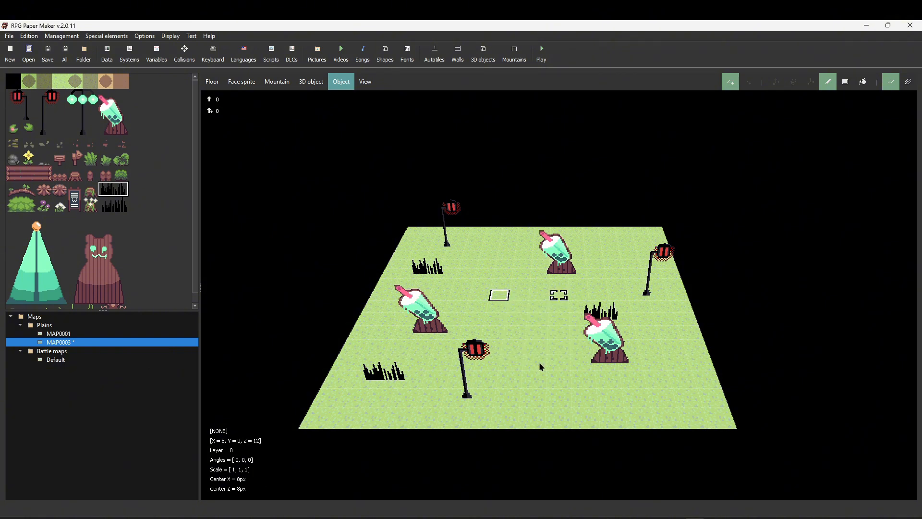
- Save all maps and start a play-test of the game
left_click(191, 36)
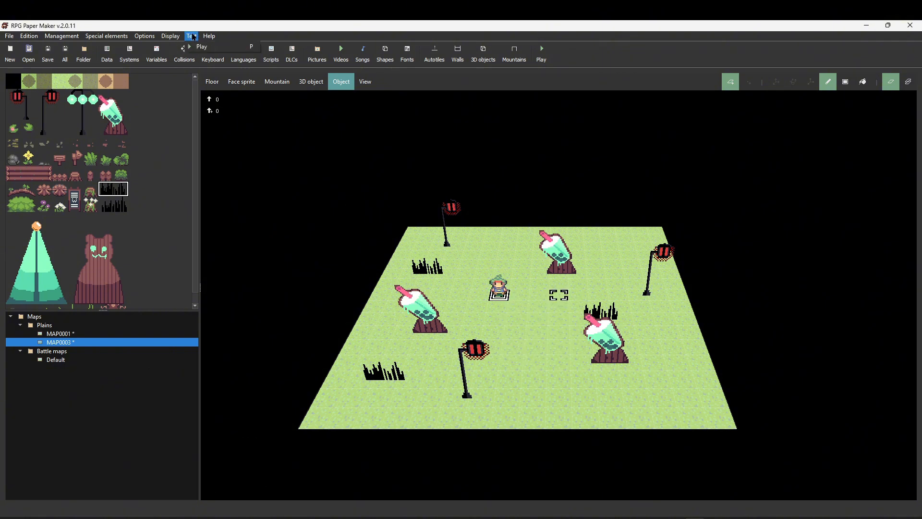
left_click(193, 47)
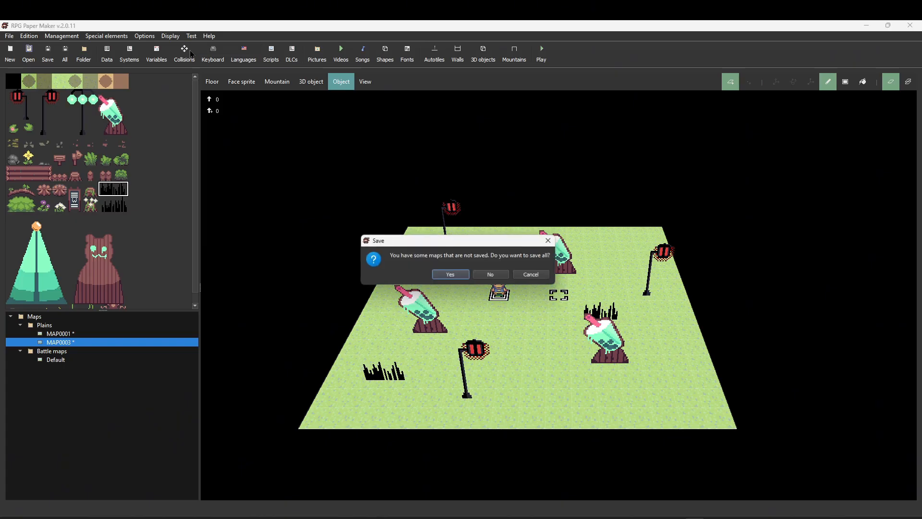
left_click(447, 276)
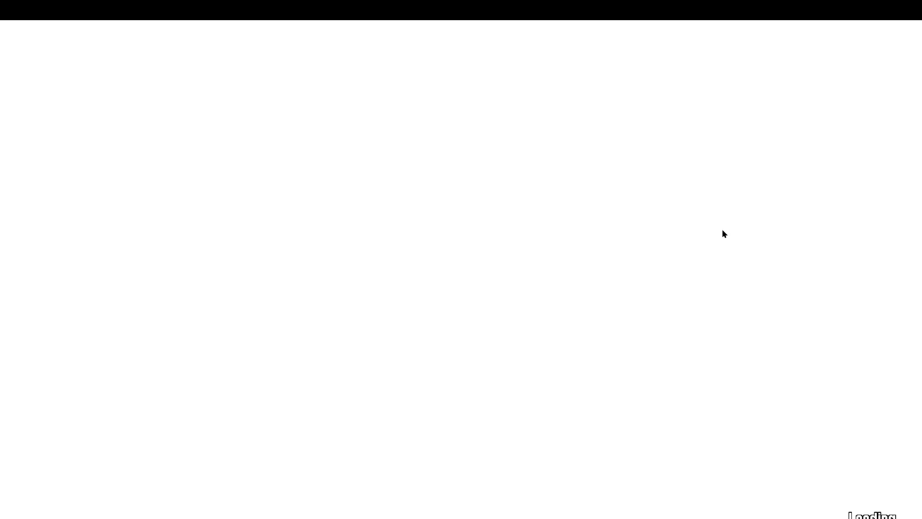
key("Return")
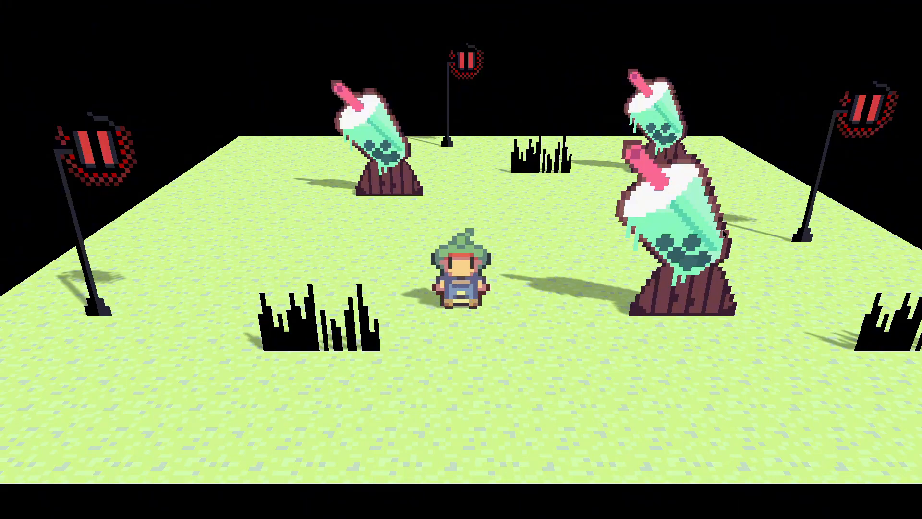
- Quit the play-test from the in-game menu
key("Escape")
left_click(198, 317)
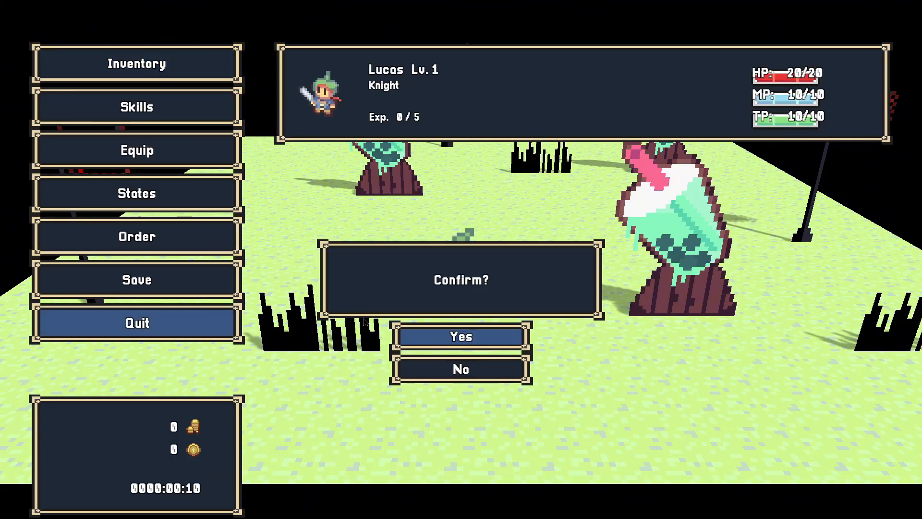
left_click(464, 346)
left_click(500, 493)
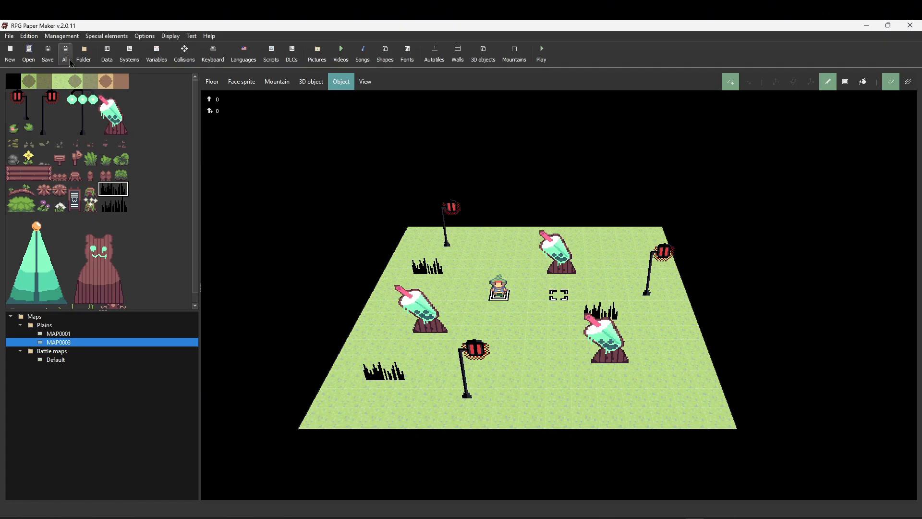
- Switch to Pixel Studio and select the whole 512 × 512 tileset canvas with the rectangle selection
left_click(726, 517)
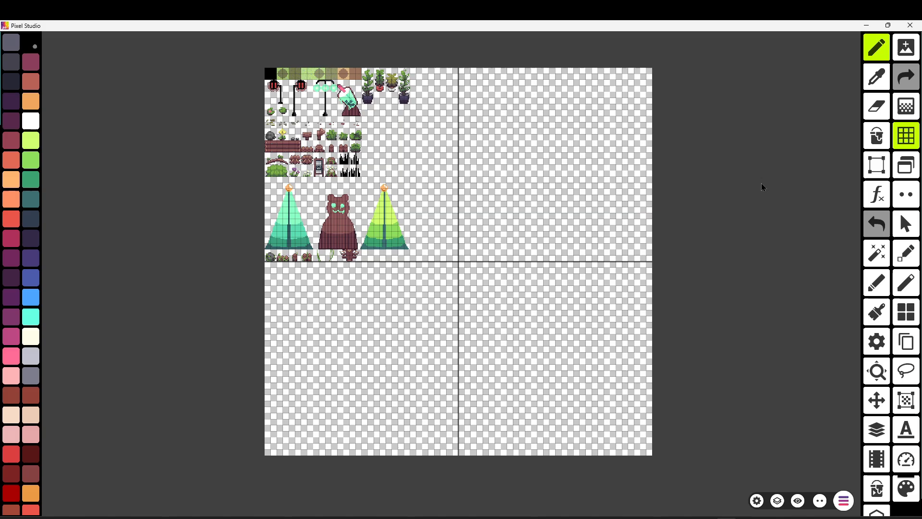
left_click(876, 166)
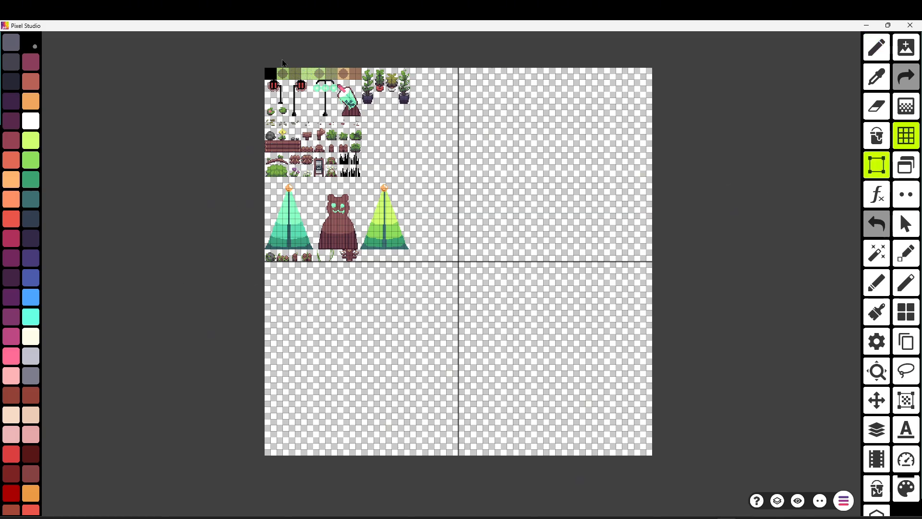
middle_click_drag(265, 69, 269, 73)
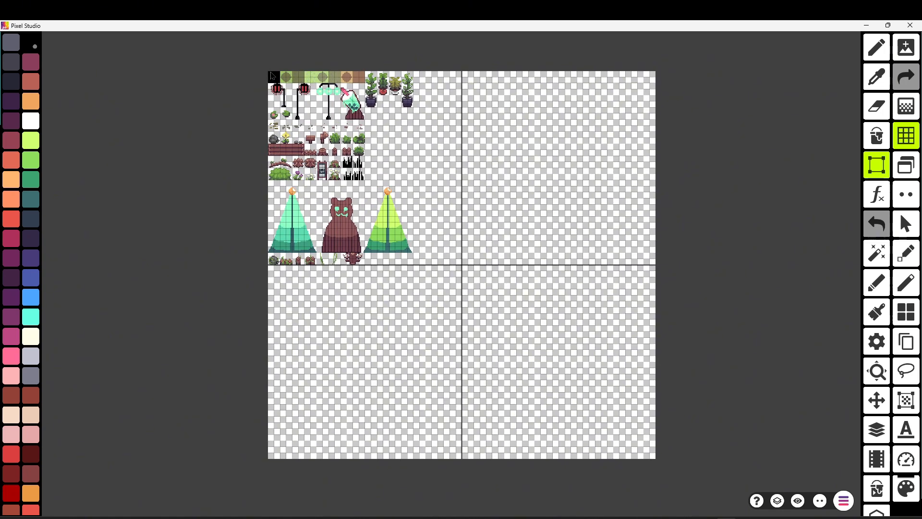
left_click_drag(272, 77, 679, 464)
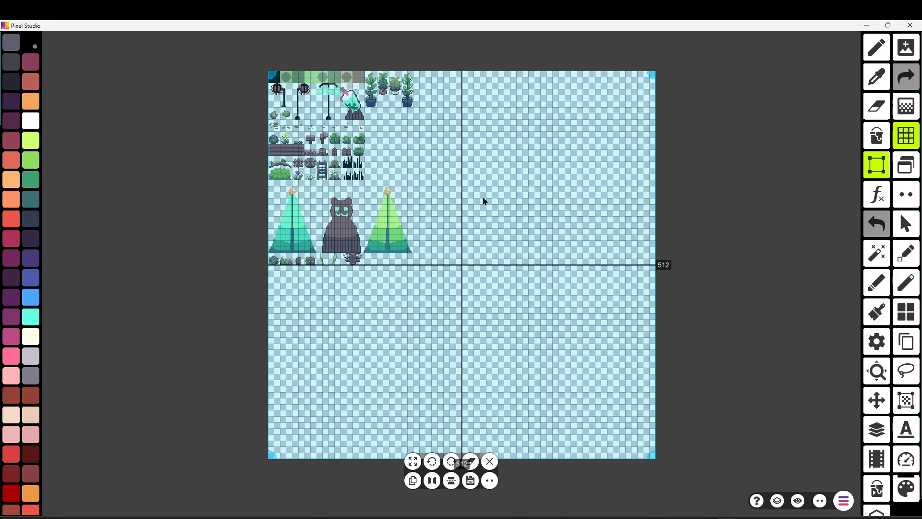
scroll(676, 427, "down", 1)
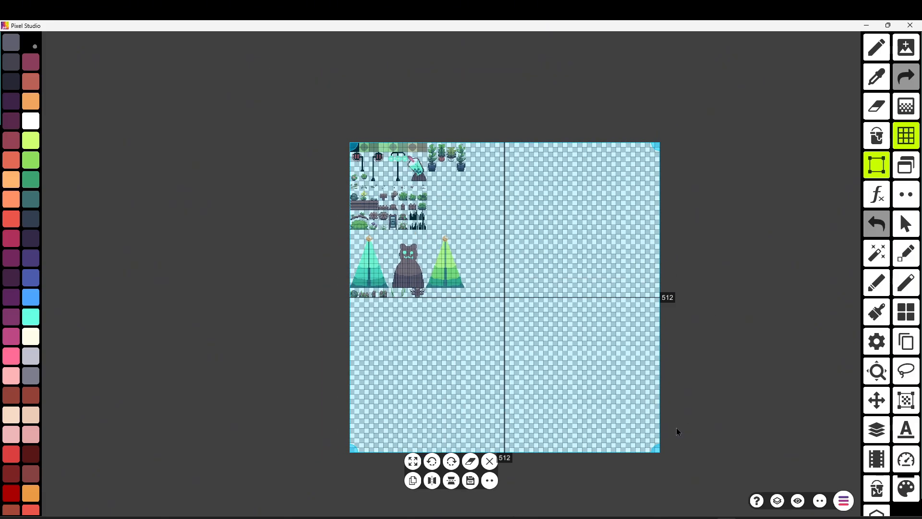
scroll(699, 400, "down", 1)
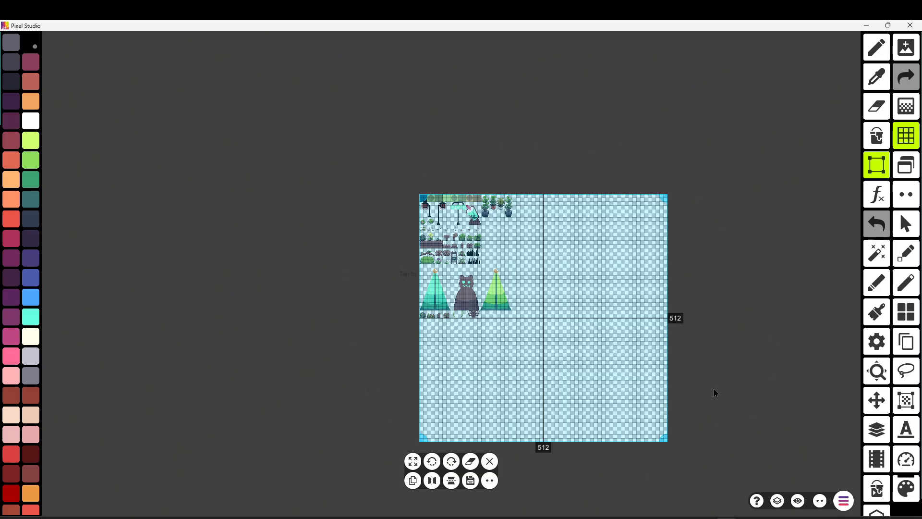
scroll(714, 391, "up", 3)
left_click(719, 281)
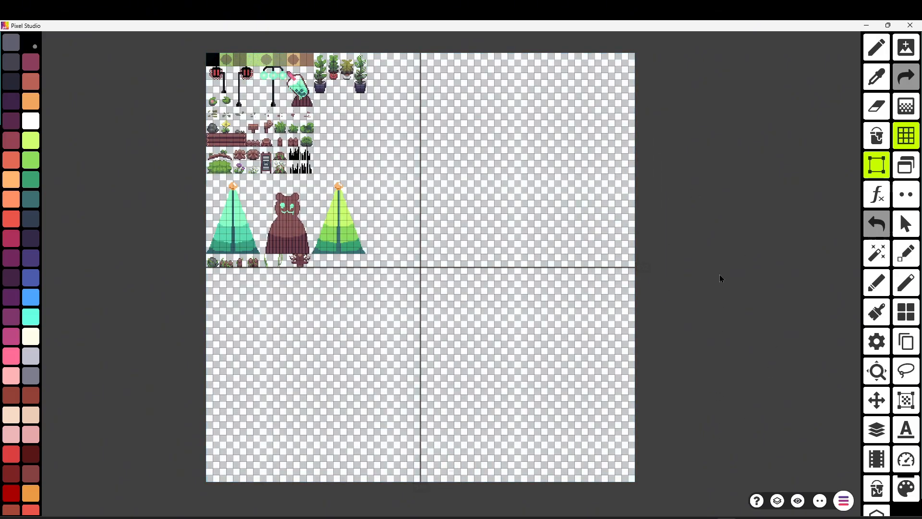
middle_click_drag(120, 108, 157, 207)
scroll(239, 200, "up", 4)
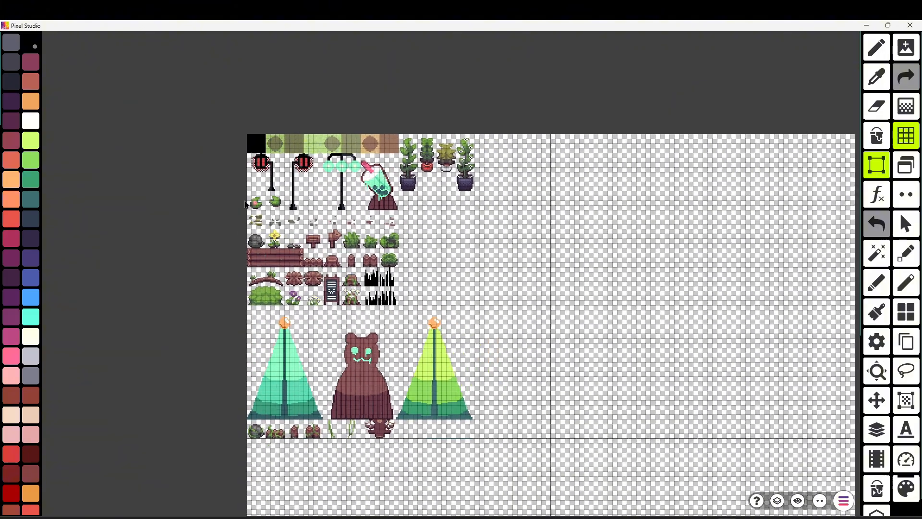
middle_click_drag(204, 247, 172, 165)
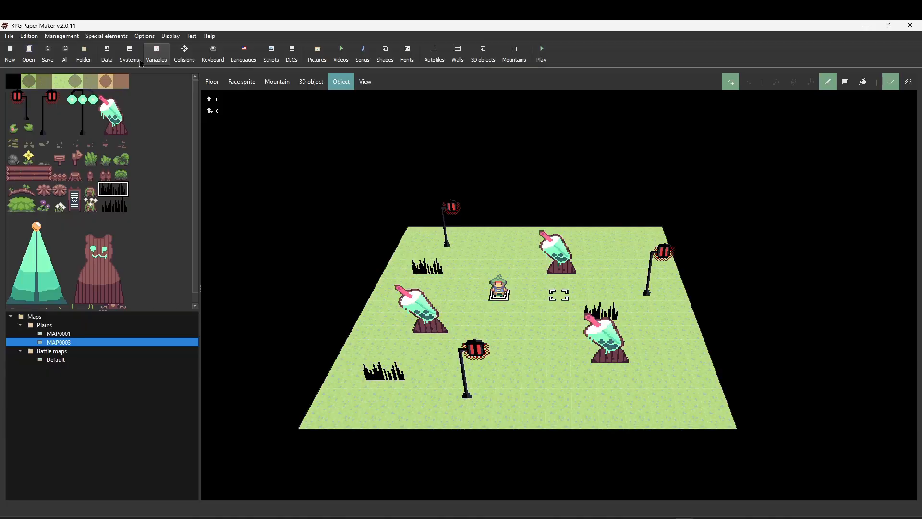
- Add a new tileset to the database and name it tutorial map 2
left_click(107, 54)
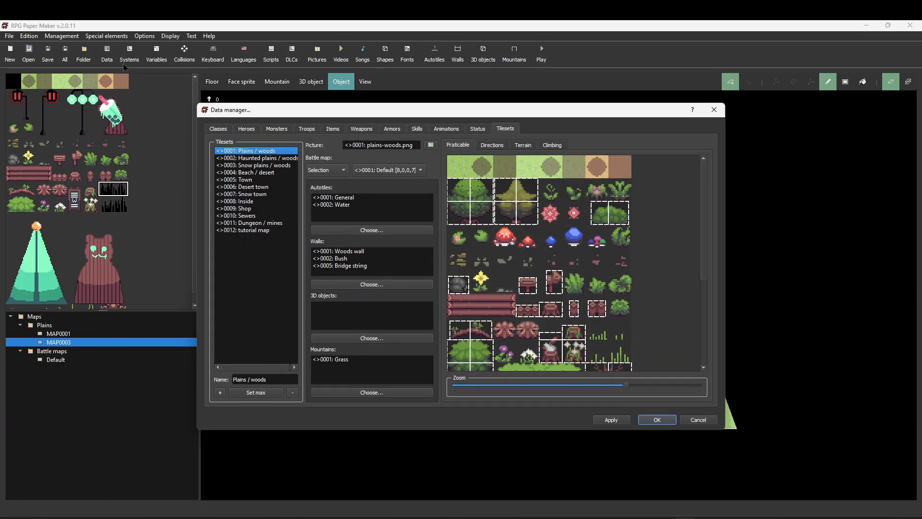
left_click(277, 232)
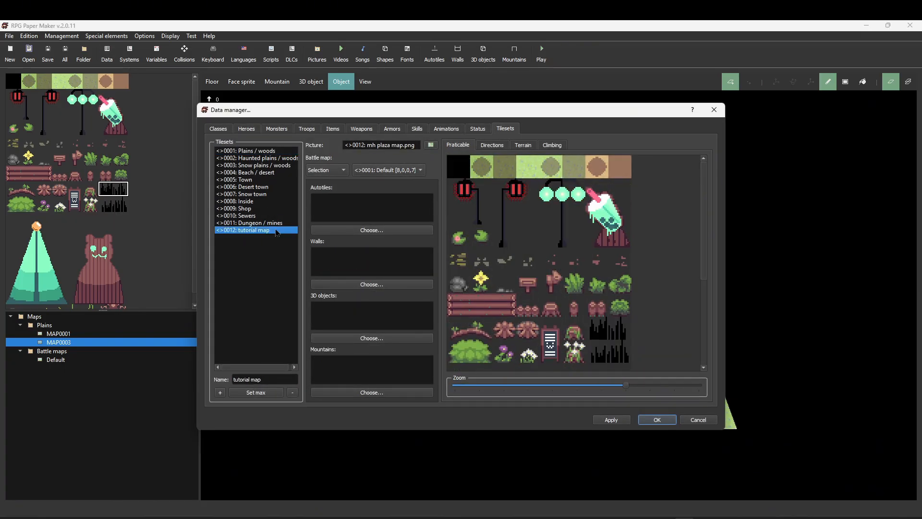
left_click(220, 393)
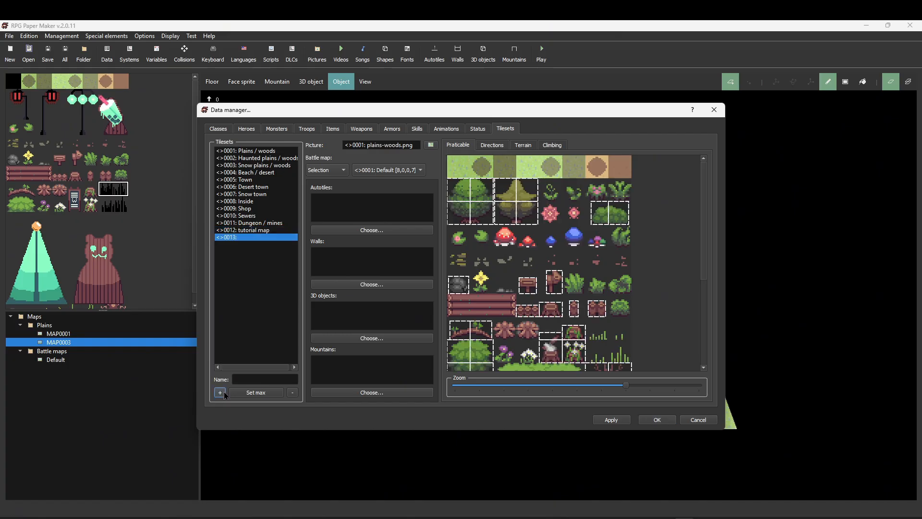
left_click(253, 375)
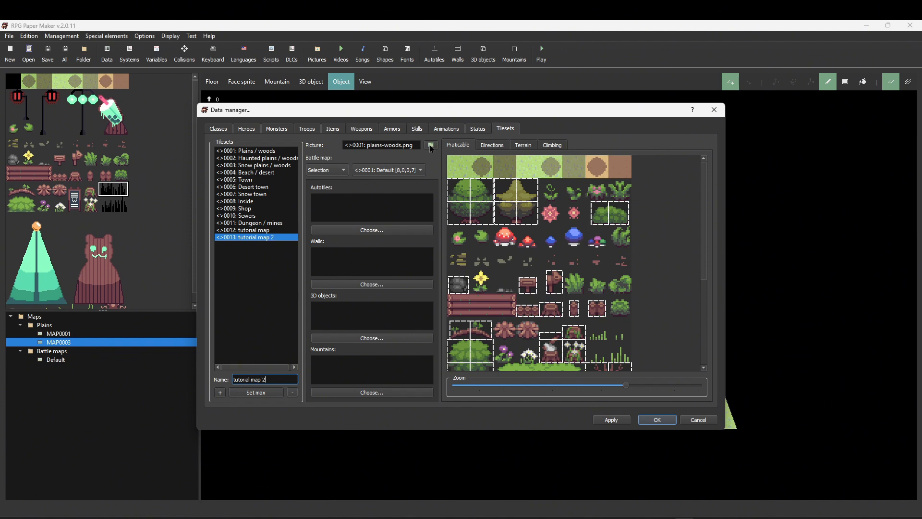
- Paste the exported tileset image mh plaza t full into the project's Tilesets folder
left_click(431, 145)
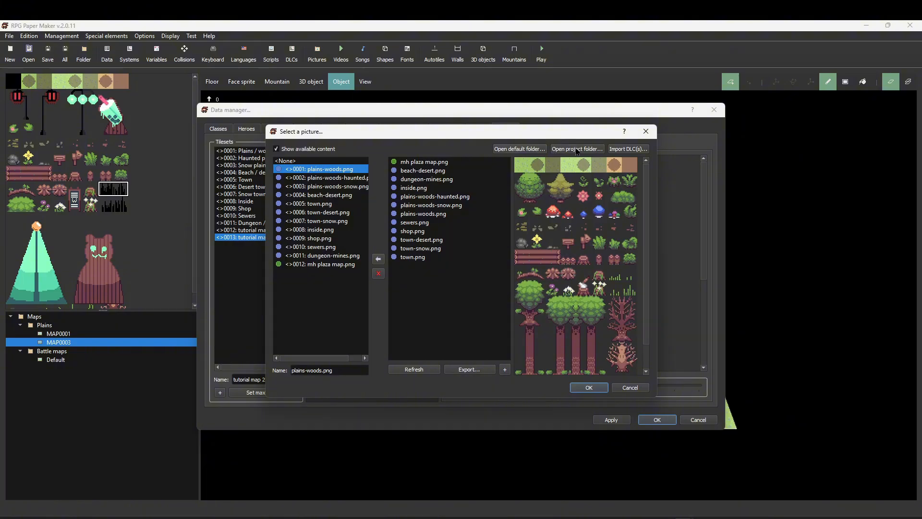
left_click(576, 150)
right_click(385, 231)
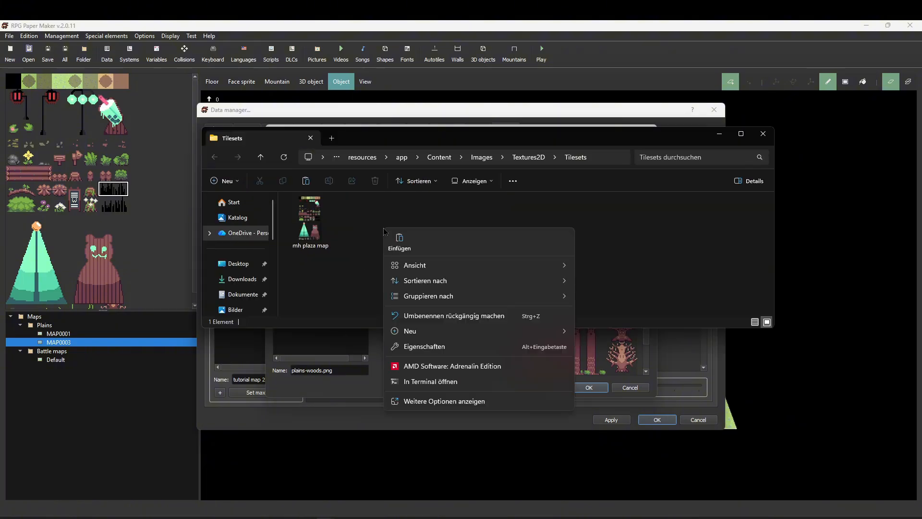
left_click(398, 241)
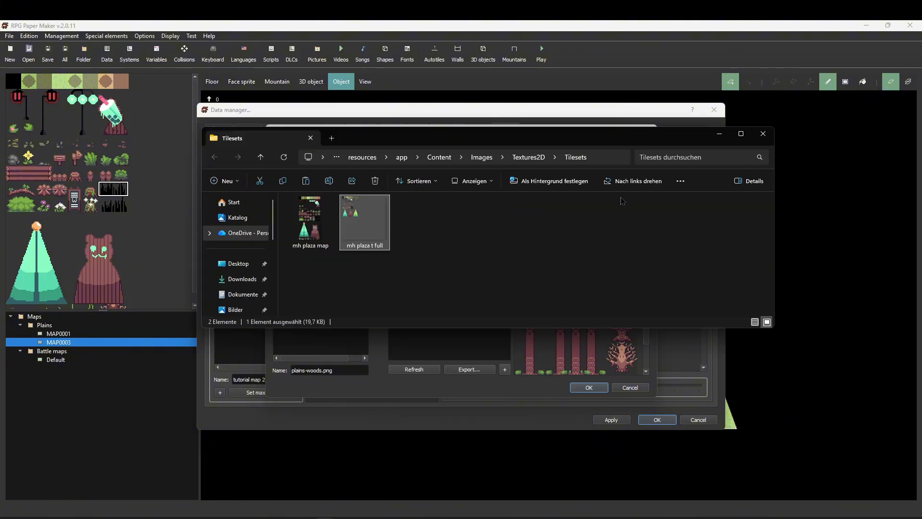
left_click(768, 133)
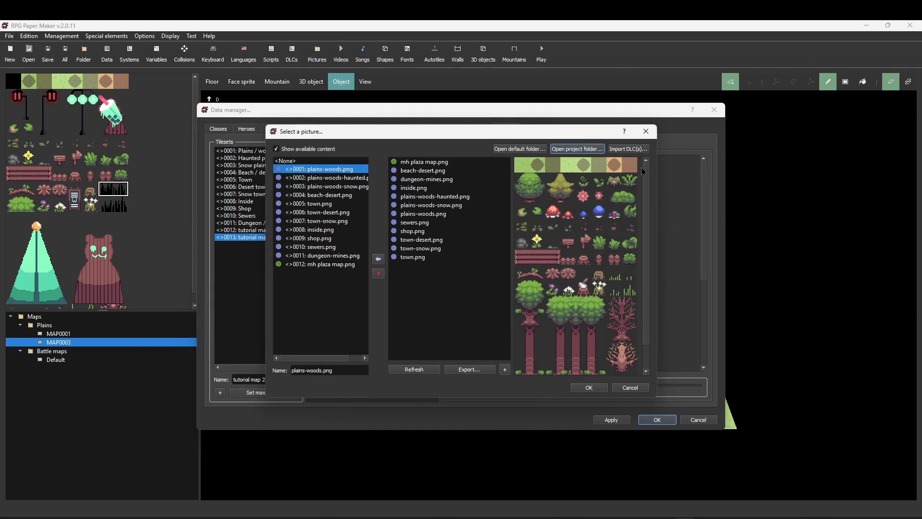
- Import mh plaza t full.png as the picture of the tutorial map 2 tileset and confirm the database
left_click(429, 370)
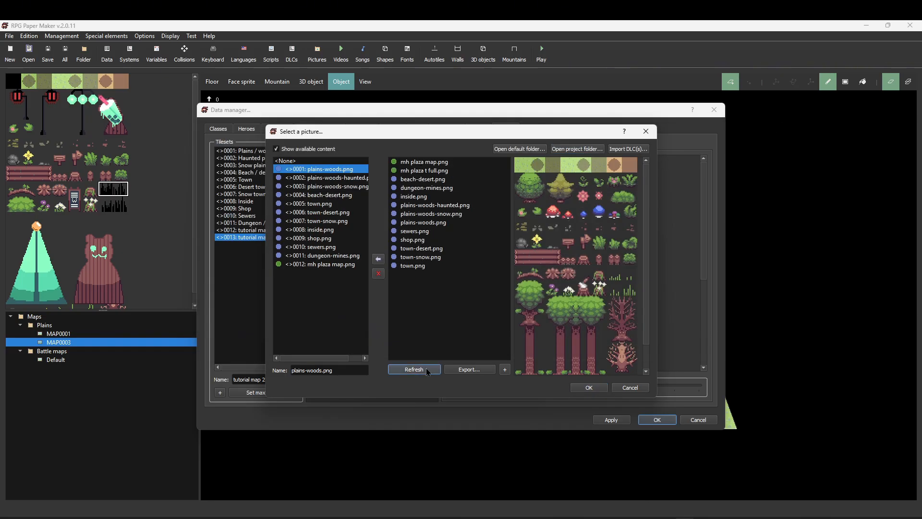
left_click(439, 171)
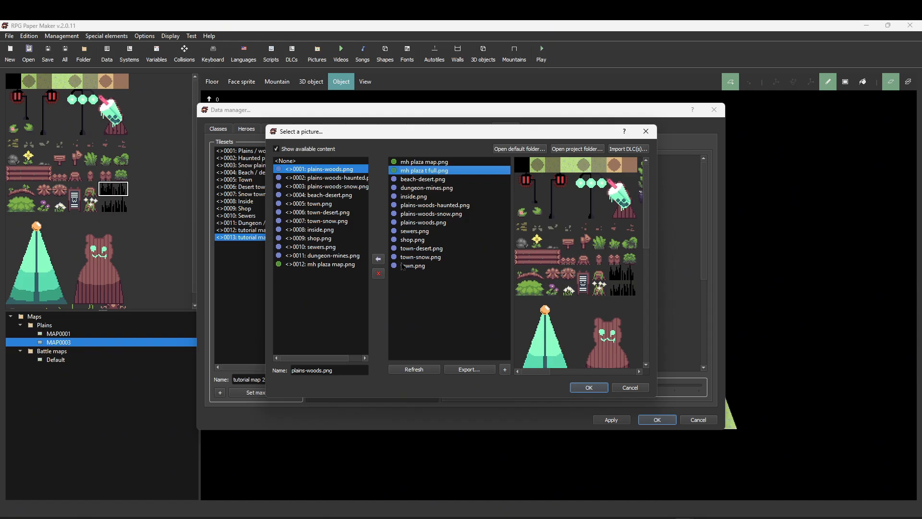
left_click(378, 259)
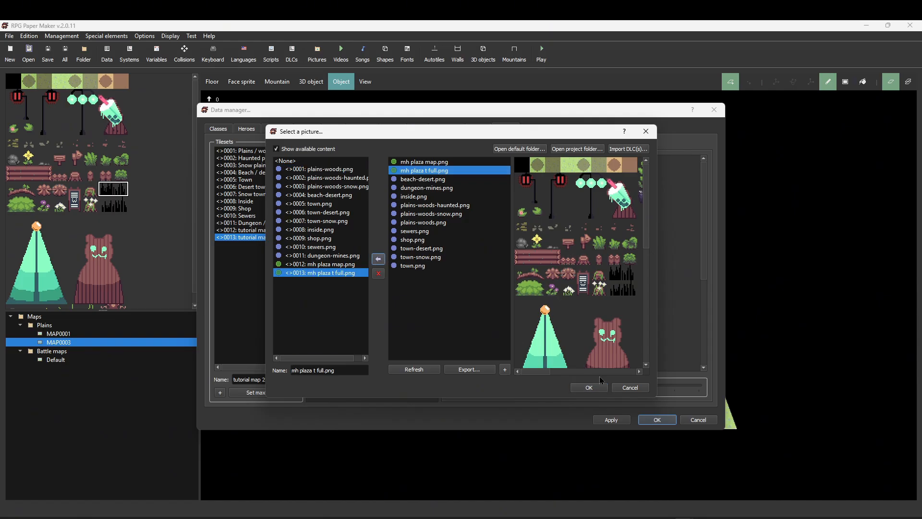
left_click(588, 387)
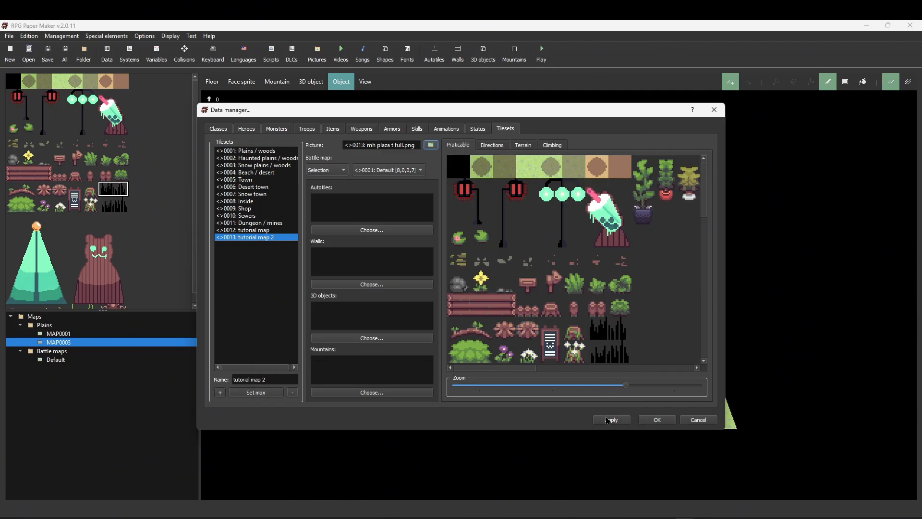
left_click(648, 420)
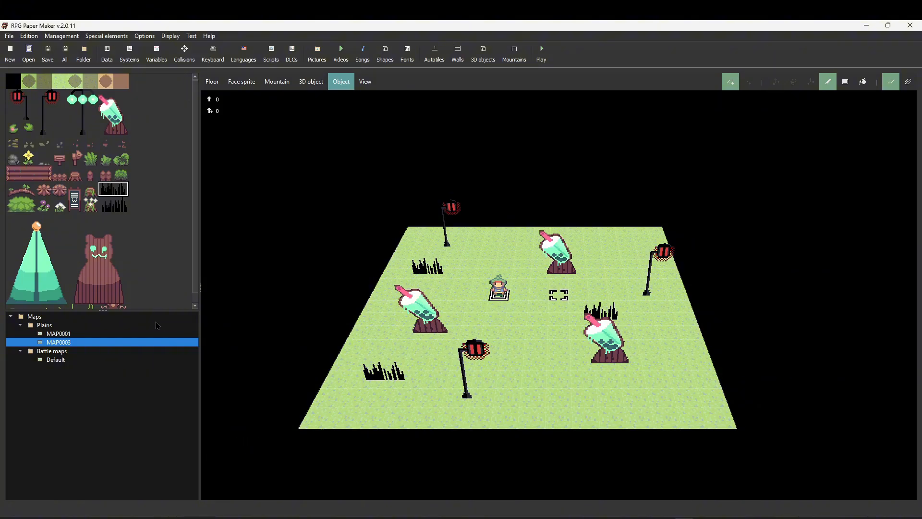
- Create a new map in the Plains folder that uses the tutorial map 2 tileset
right_click(128, 325)
left_click(139, 332)
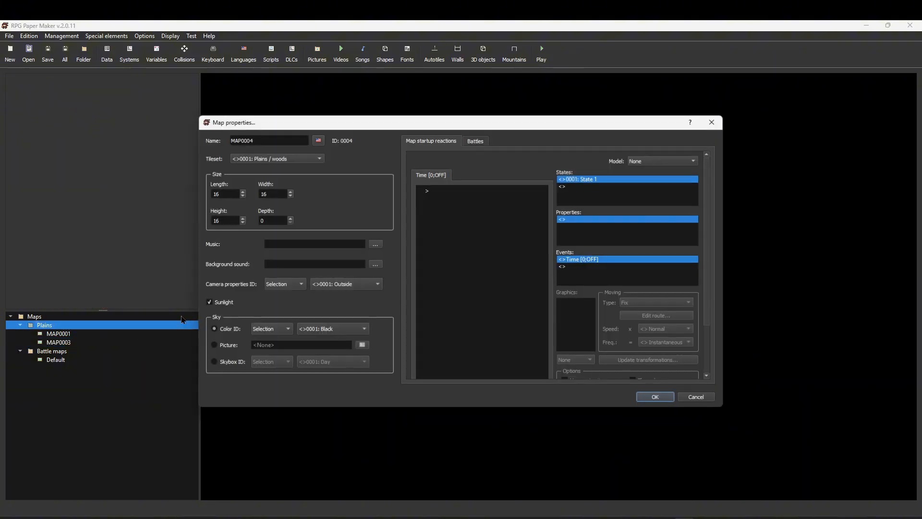
left_click(301, 160)
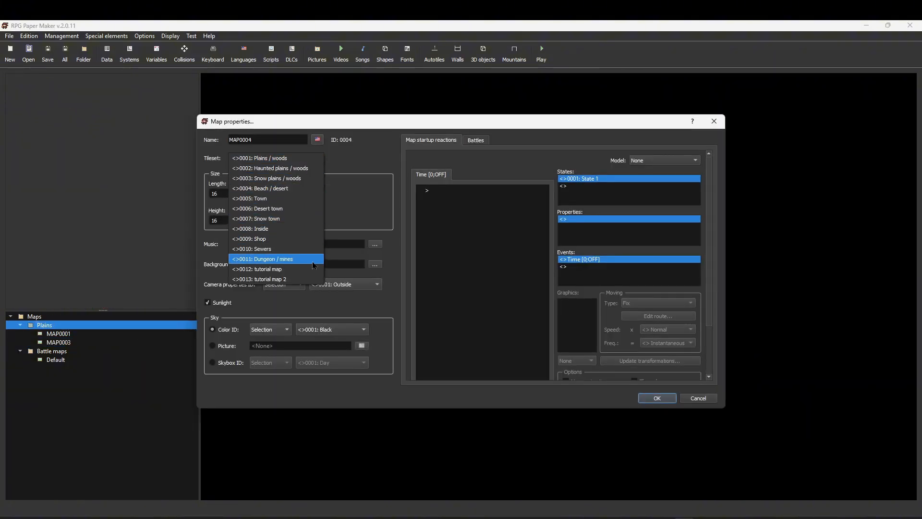
left_click(307, 277)
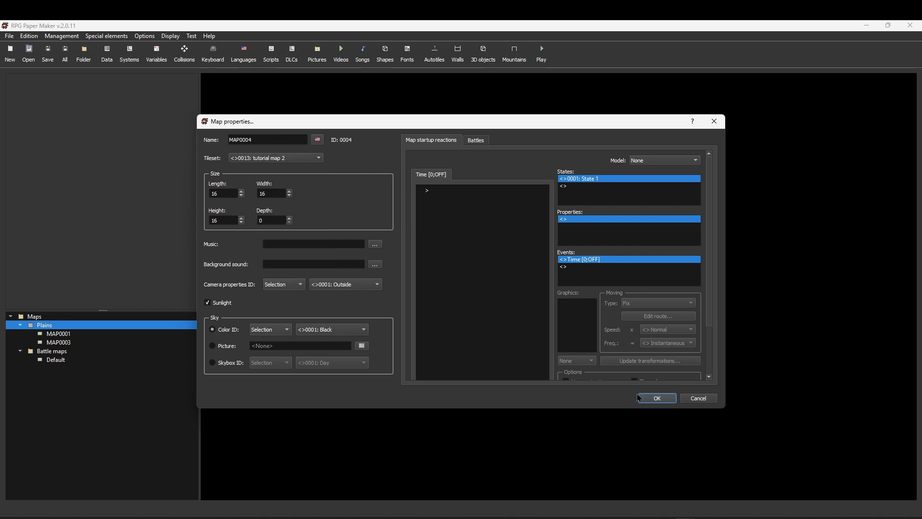
left_click(656, 398)
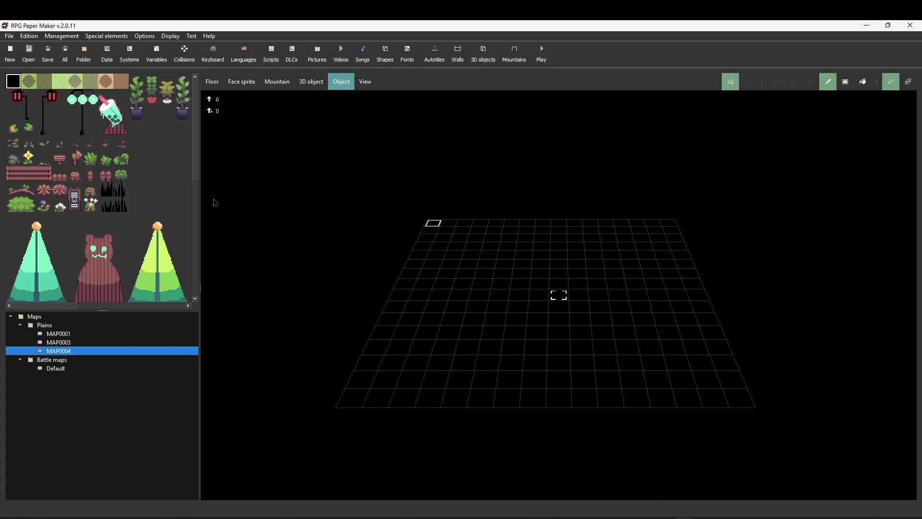
- Fill the whole floor of the new map with the light green grass tile
left_click_drag(68, 310, 51, 298)
left_click_drag(196, 139, 205, 120)
left_click(864, 82)
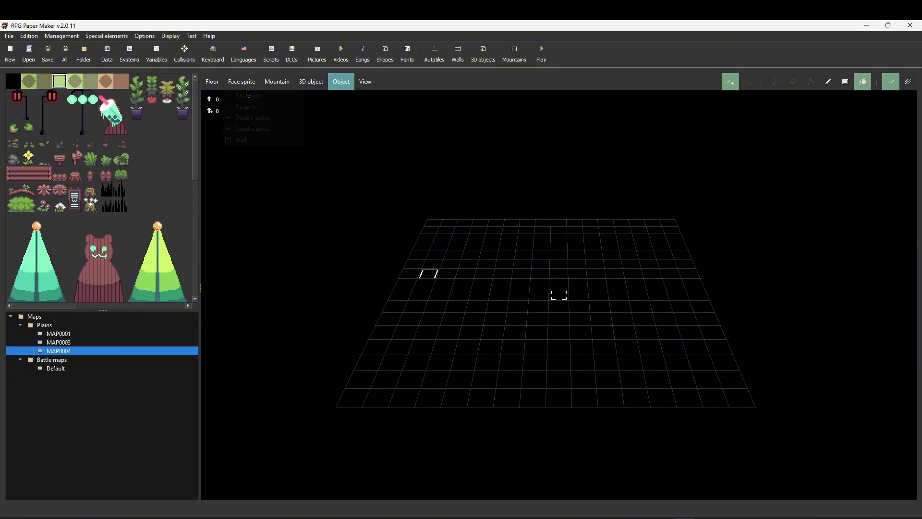
left_click(212, 82)
left_click(863, 82)
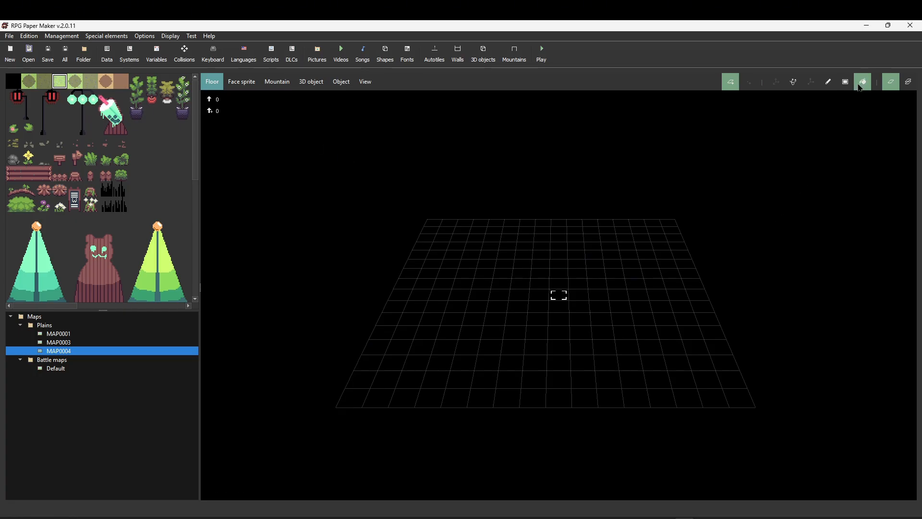
left_click(631, 236)
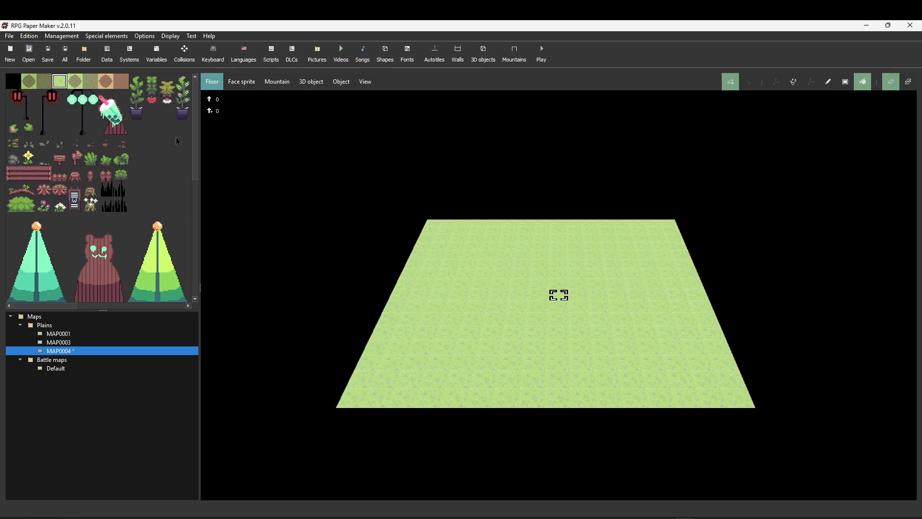
- Place the lime-green and teal tree face sprites at the map's back-left and front-right areas
scroll(195, 120, "down", 1)
left_click(249, 82)
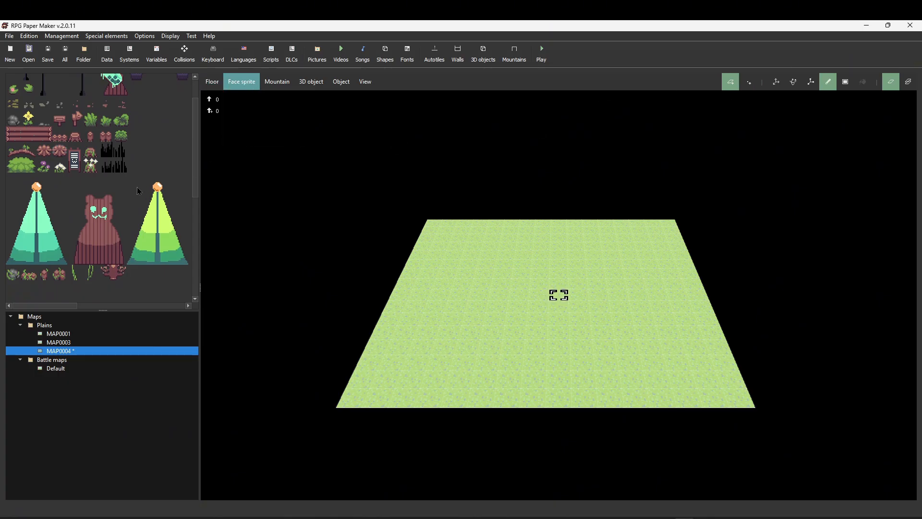
left_click_drag(137, 186, 189, 263)
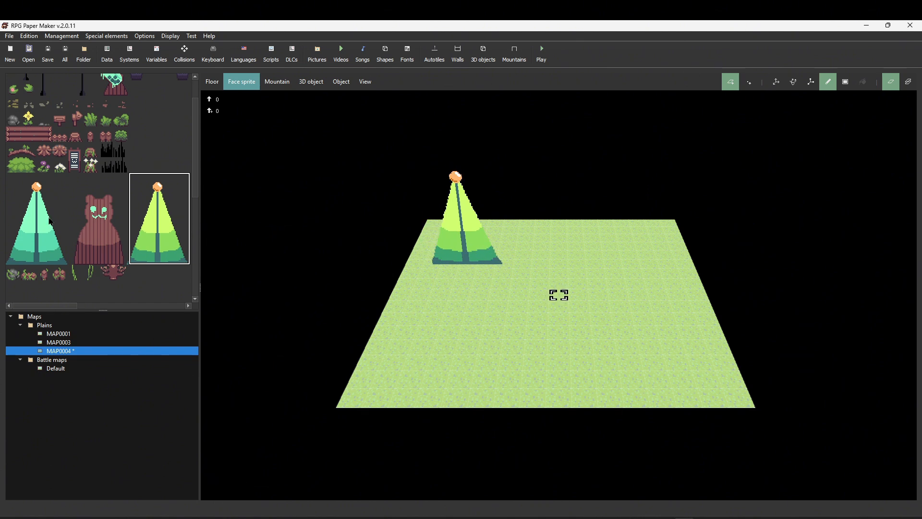
left_click_drag(8, 190, 64, 264)
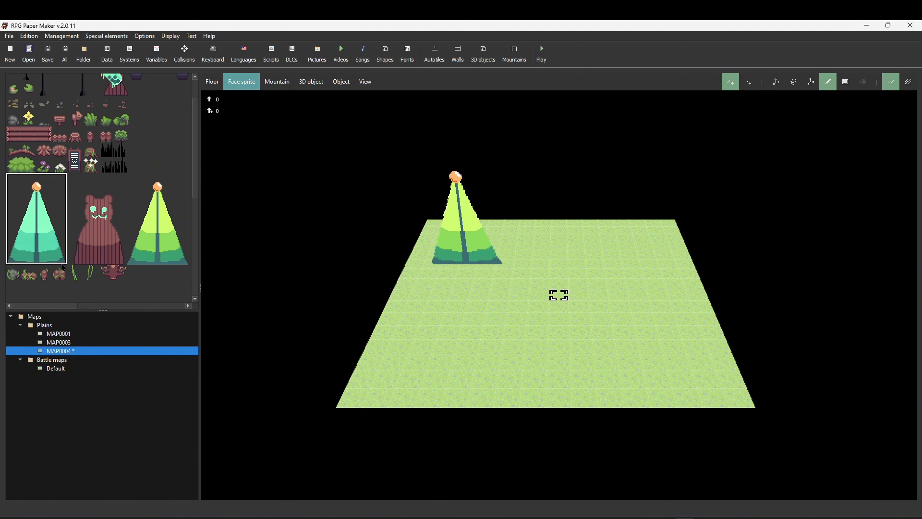
left_click(651, 365)
- Place bear face sprites at the map's back-right and front-left, erasing misplaced sprites
left_click_drag(75, 183, 121, 258)
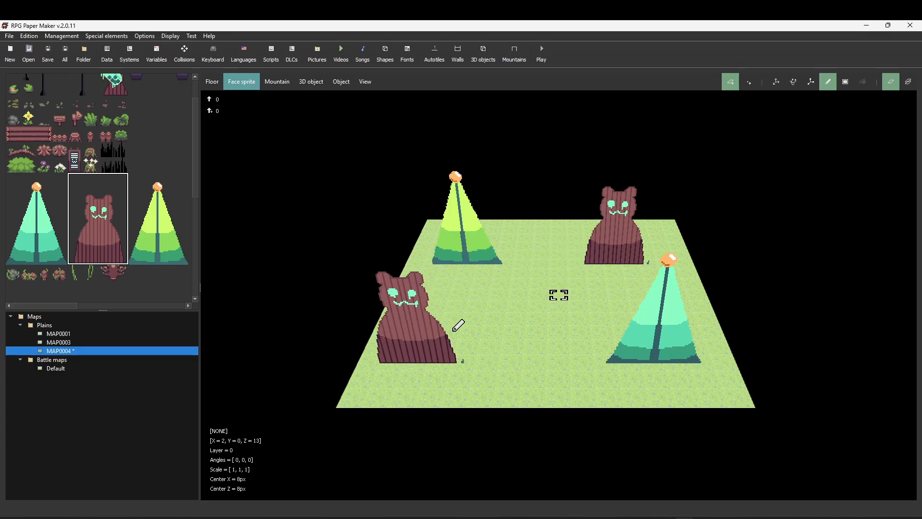
right_click(625, 249)
right_click(607, 253)
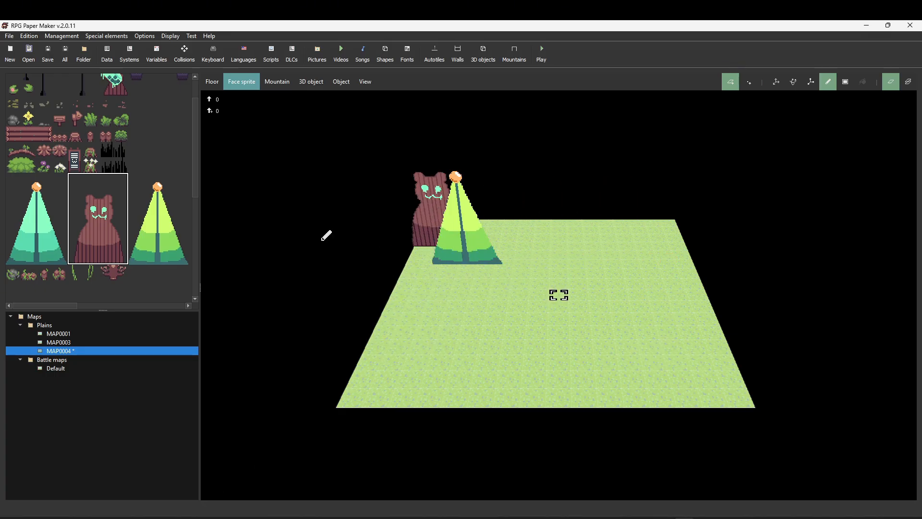
left_click(80, 195)
left_click_drag(74, 187, 127, 262)
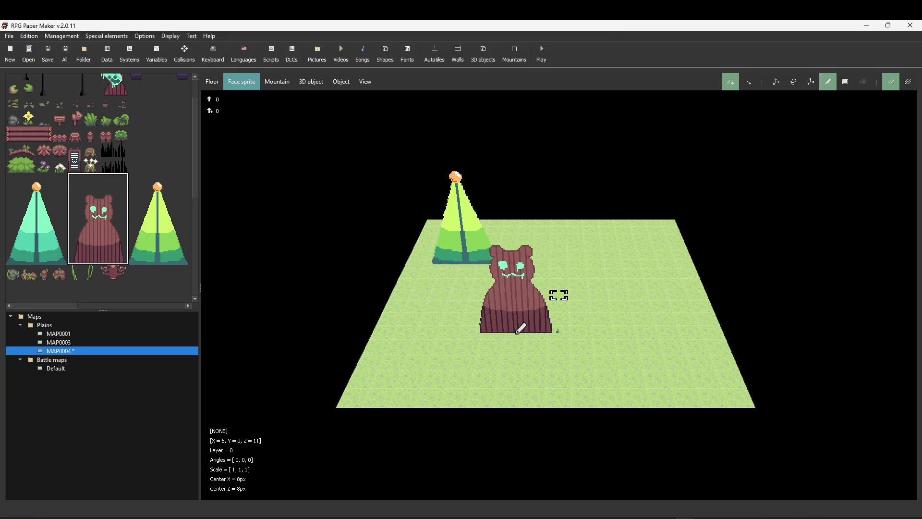
left_click(460, 355)
left_click(611, 249)
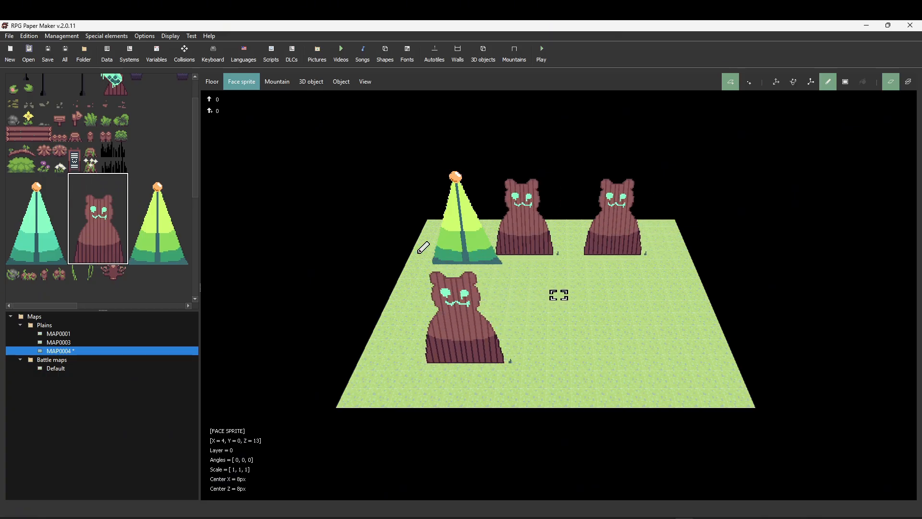
- Place the teal tree face sprite again at the map's front-right corner
left_click_drag(19, 193, 35, 215)
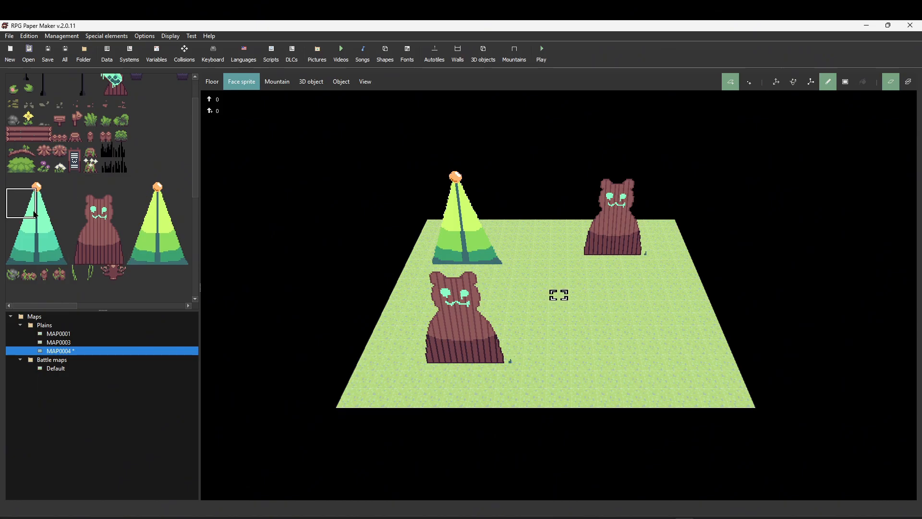
left_click_drag(16, 184, 58, 252)
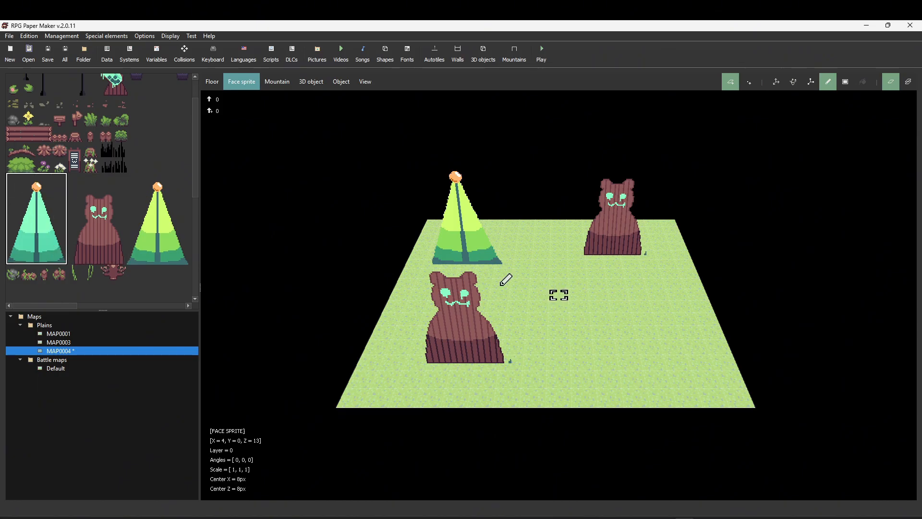
left_click(665, 362)
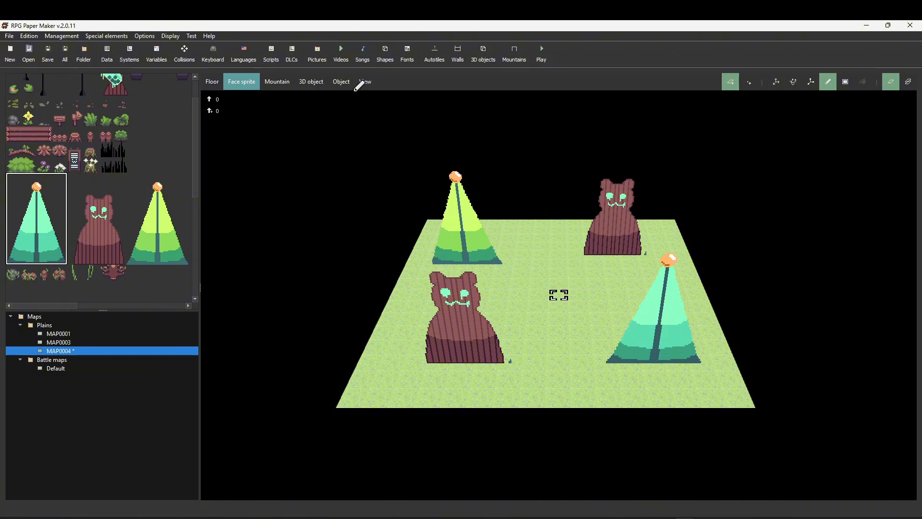
left_click(341, 83)
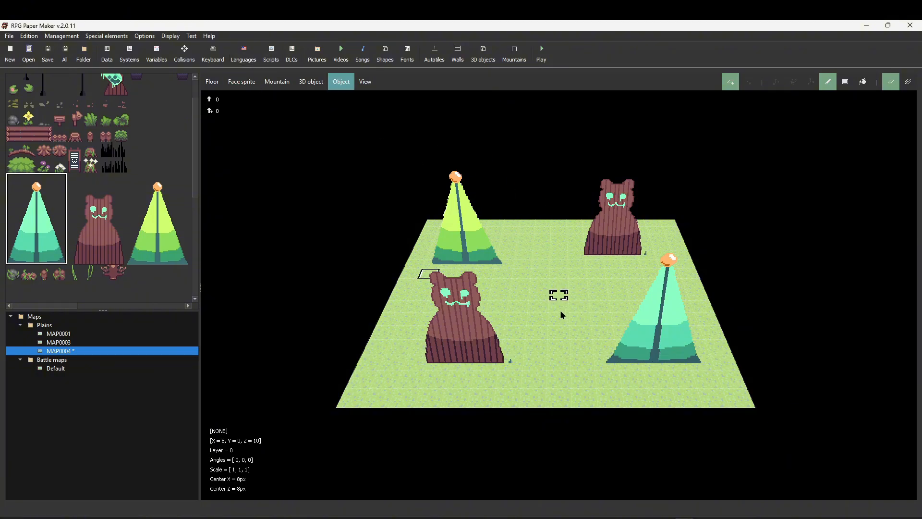
- Set the hero's starting position near the middle of the new map and launch a playtest, saving all maps
right_click(555, 289)
left_click(581, 345)
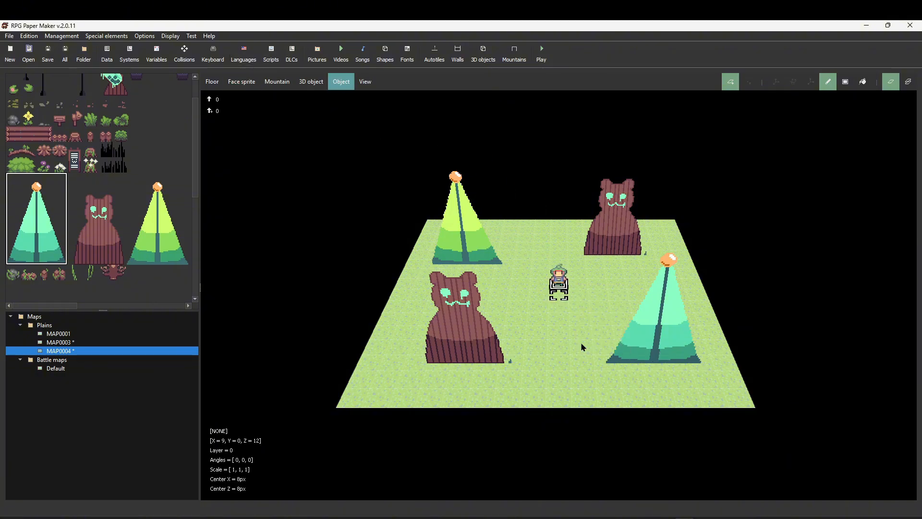
left_click(194, 37)
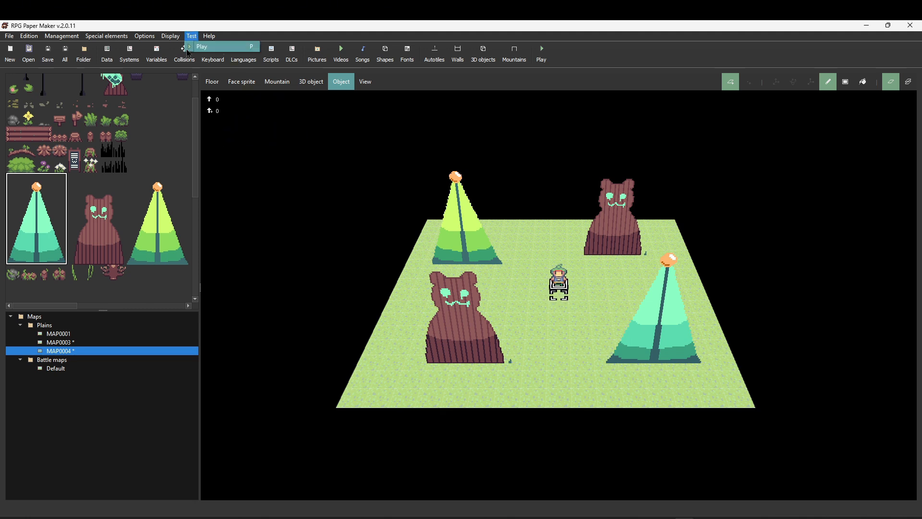
left_click(202, 46)
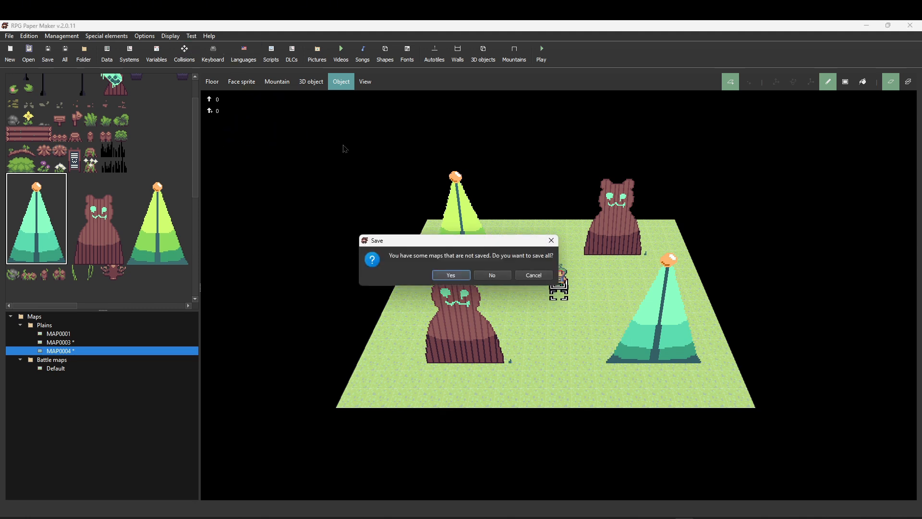
left_click(466, 276)
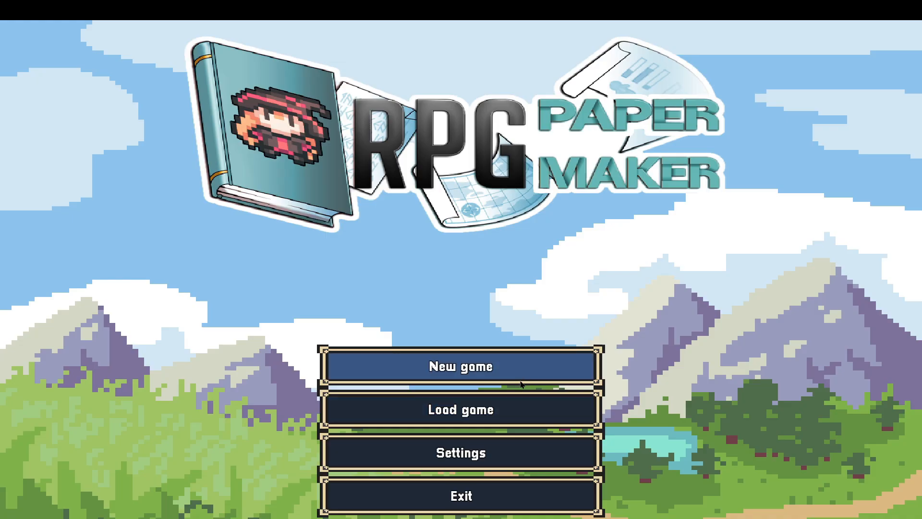
- Walk the hero around the test map to check the placed trees and bear sprites
left_click(519, 369)
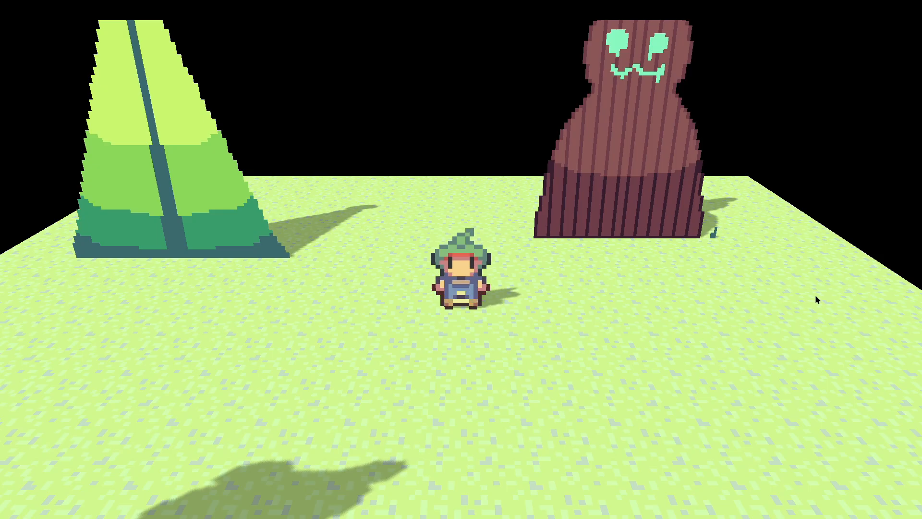
key("Down")
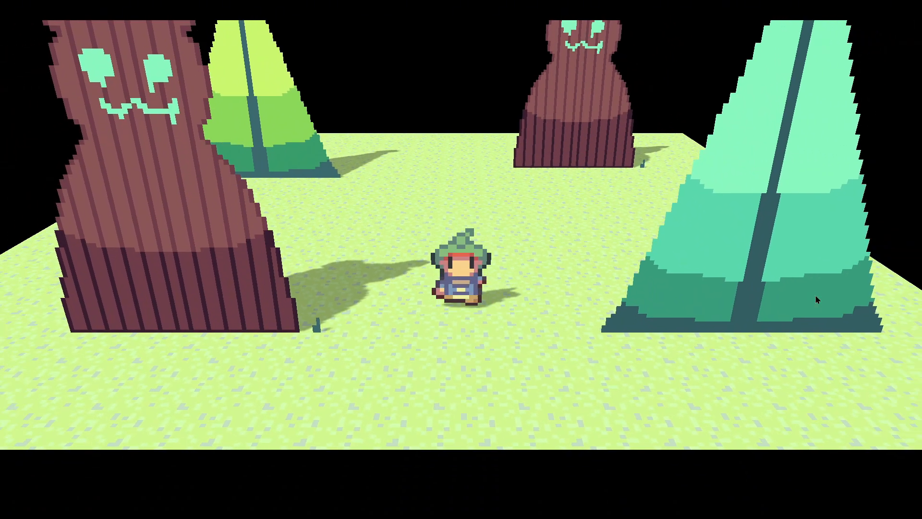
key("Right")
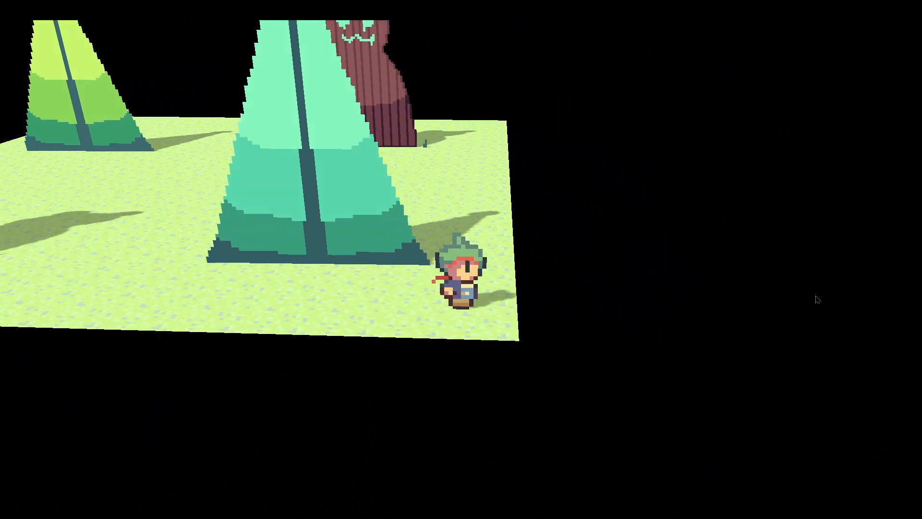
key("Left")
key("a")
key("Right")
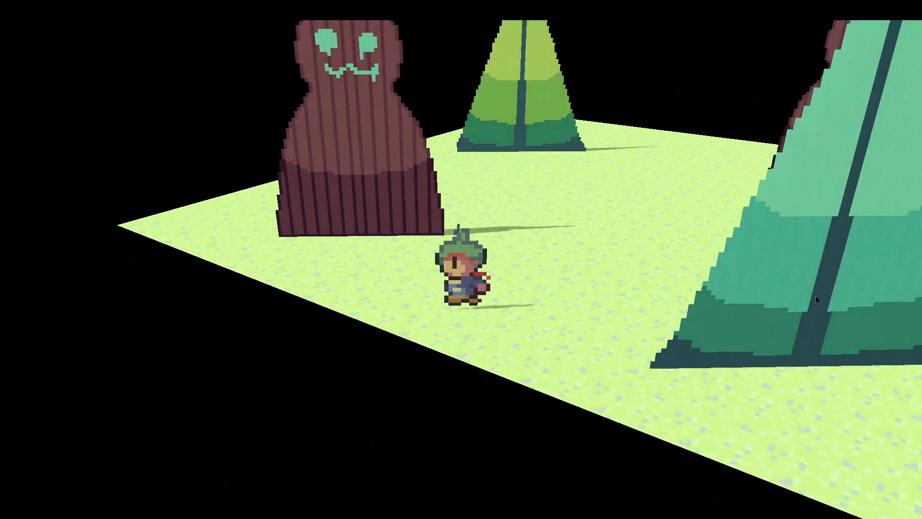
key("Up")
key("Right")
key("Up")
key("Left")
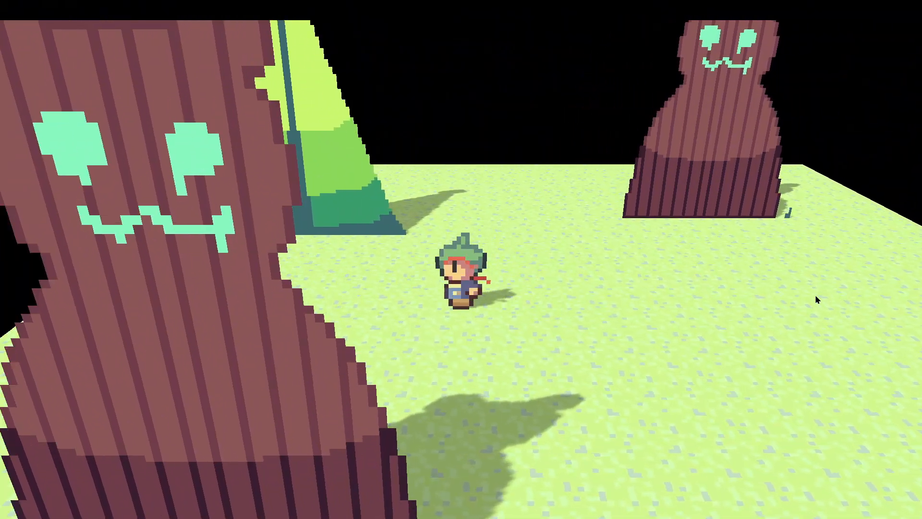
key("Right")
key("Up")
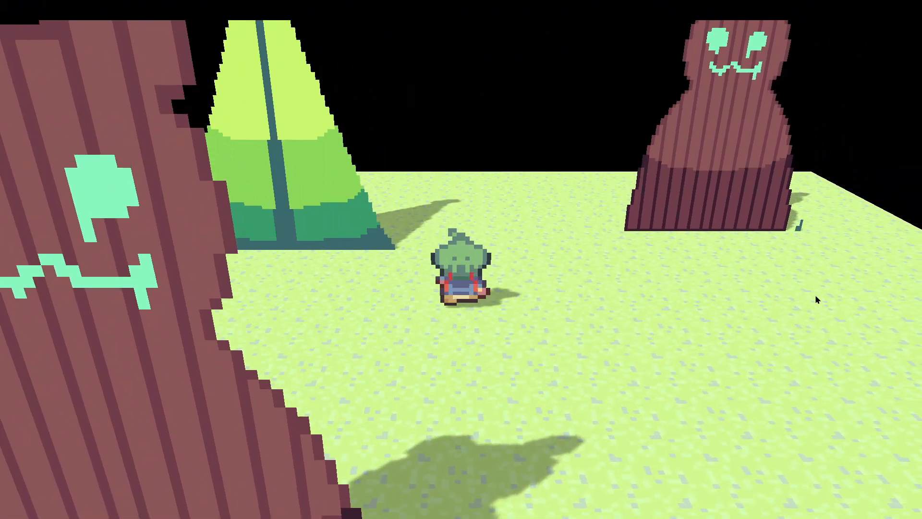
key("Down")
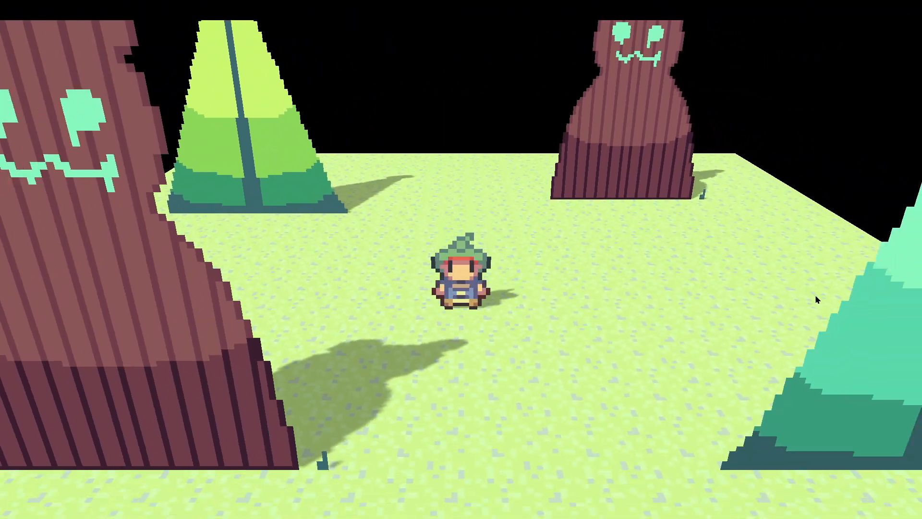
key("Down")
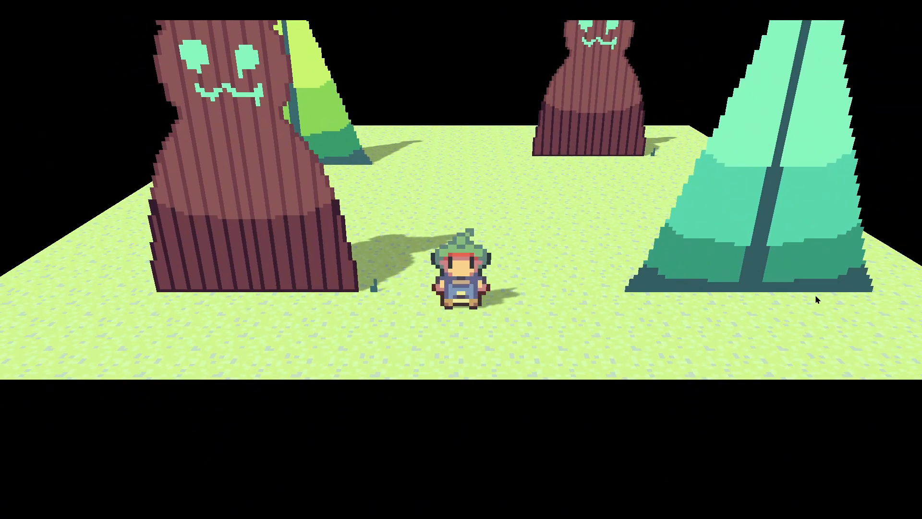
- Quit the playtest from the pause menu, confirm, and exit from the title screen
key("Escape")
left_click(142, 321)
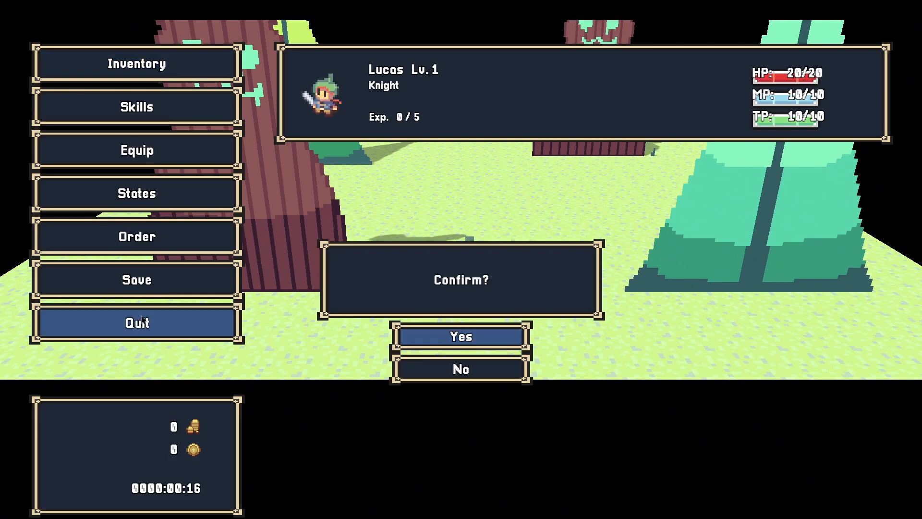
left_click(443, 344)
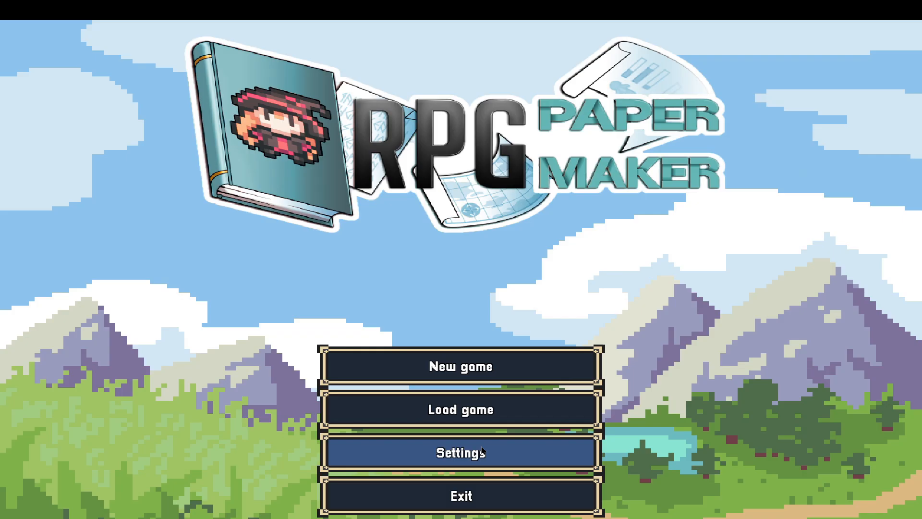
left_click(495, 495)
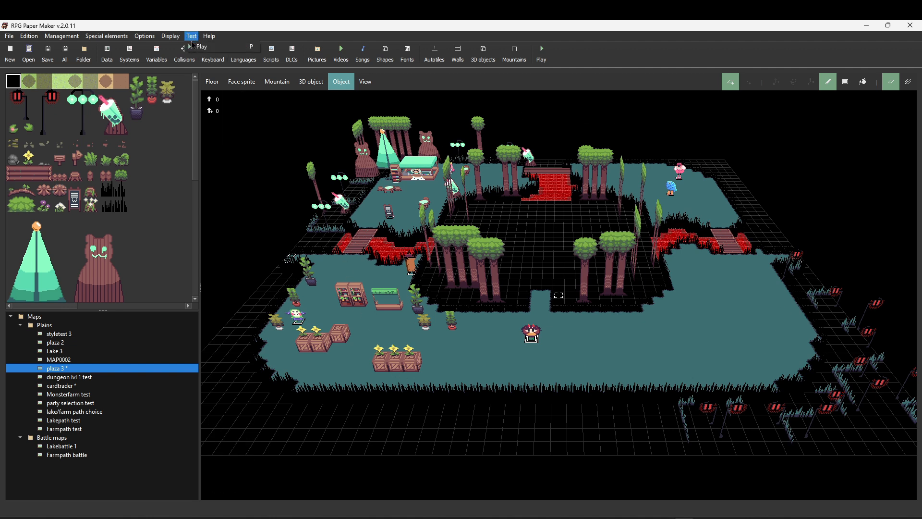
- Playtest the other project's plaza map, saving all maps, and walk the hero through its forest café area
left_click(194, 47)
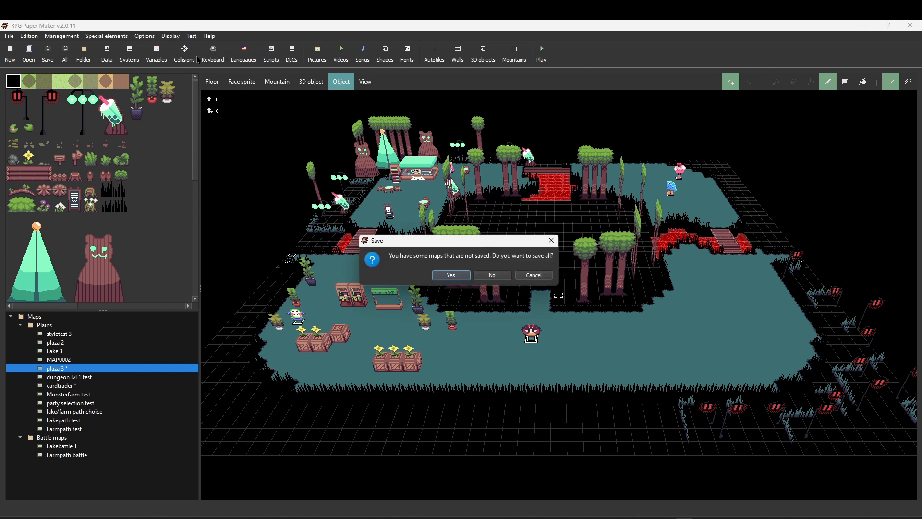
left_click(447, 279)
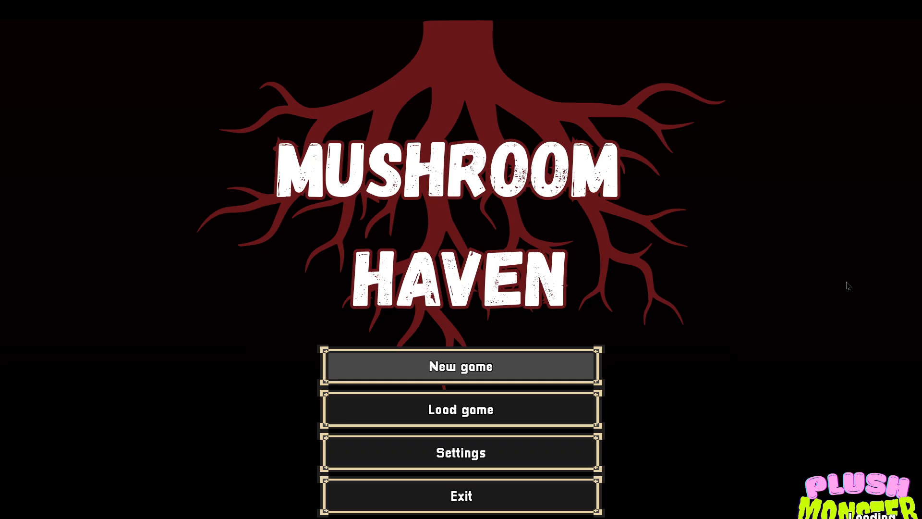
key("Down")
key("Left")
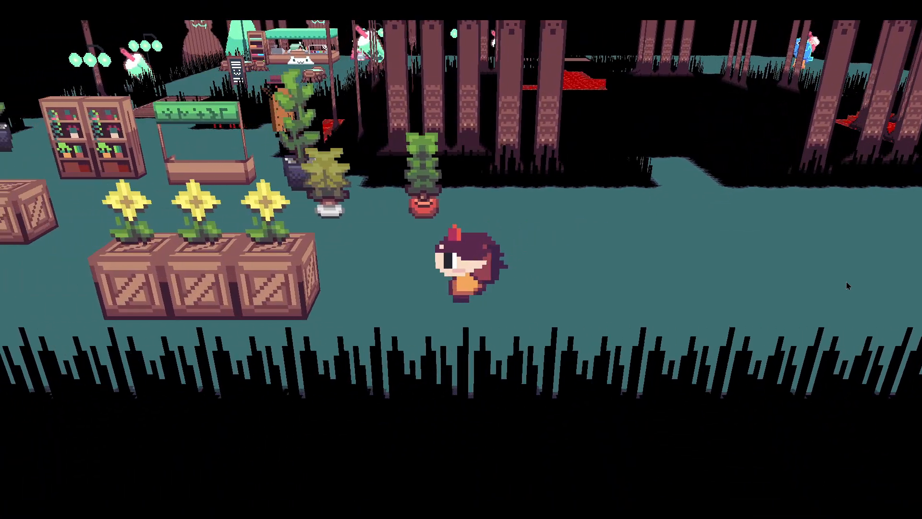
key("Up")
key("Left")
key("Down")
key("Left")
key("Up")
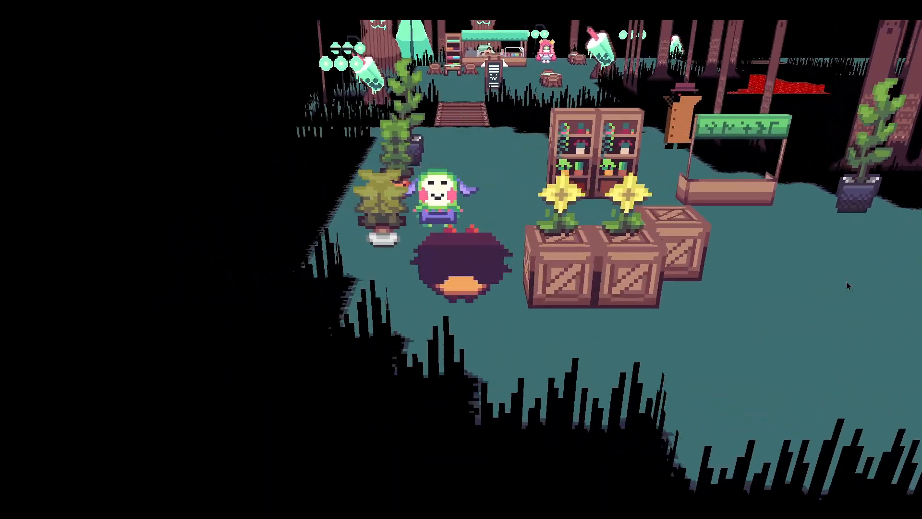
key("Up")
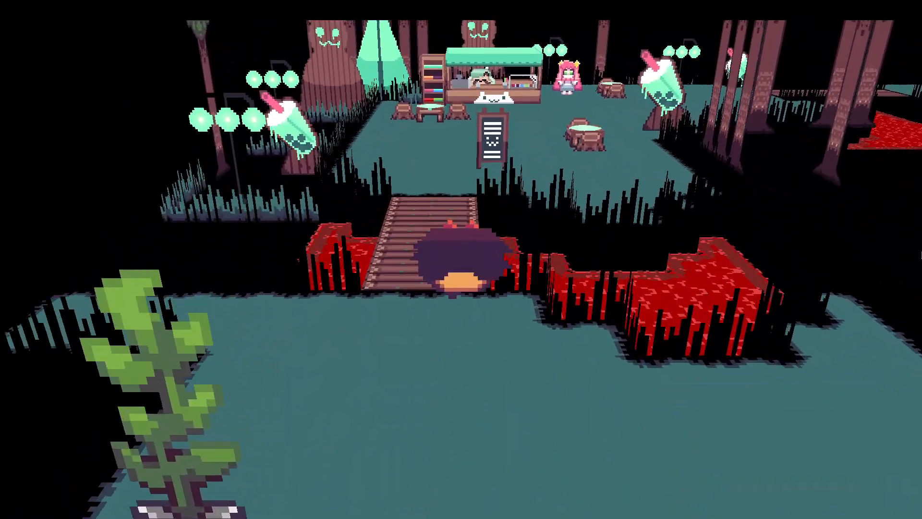
key("Up")
key("Right")
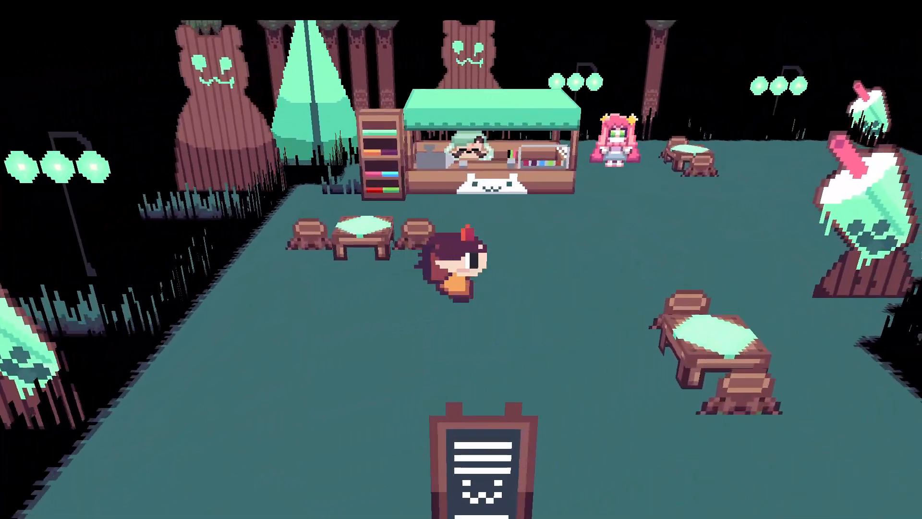
key("Right")
key("Up")
key("Left")
key("Up")
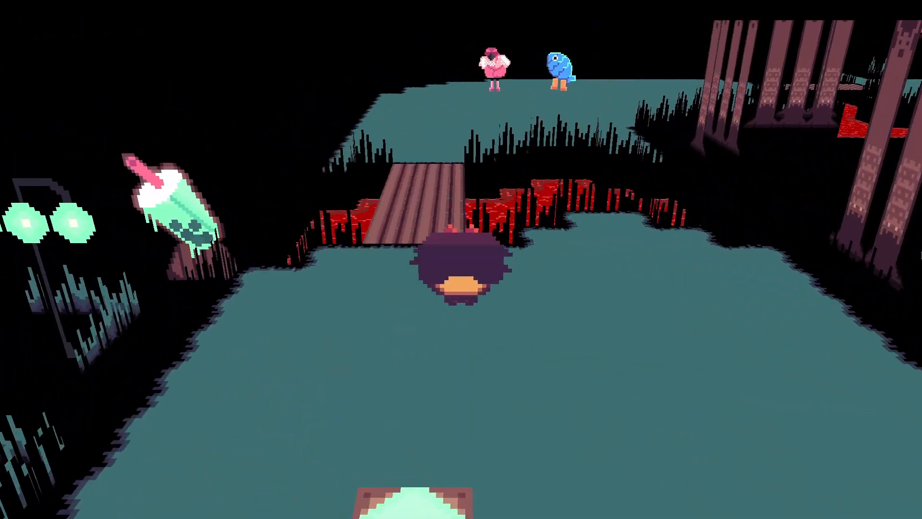
key("Up")
key("Left")
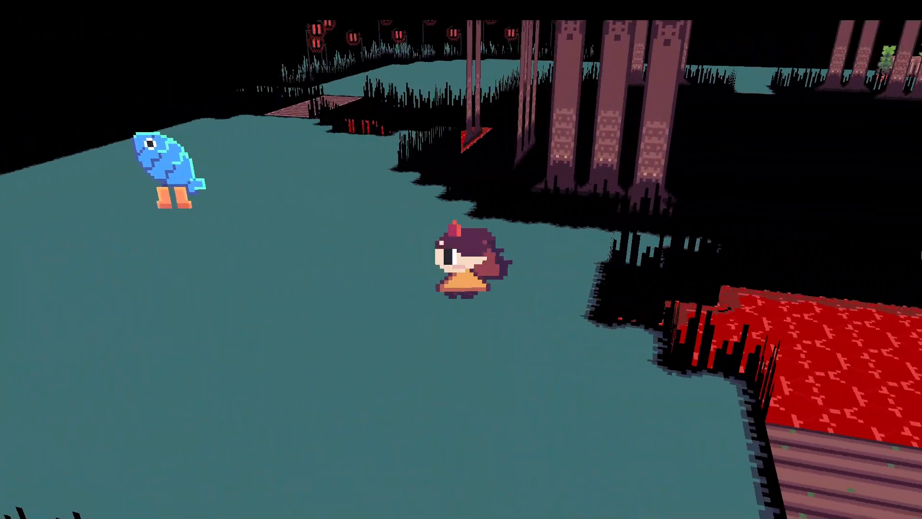
key("Left")
key("Up")
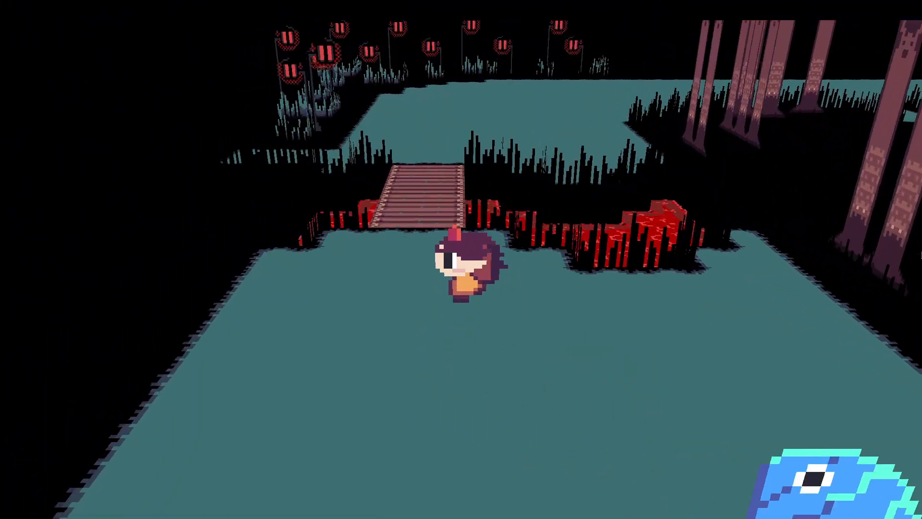
key("Up")
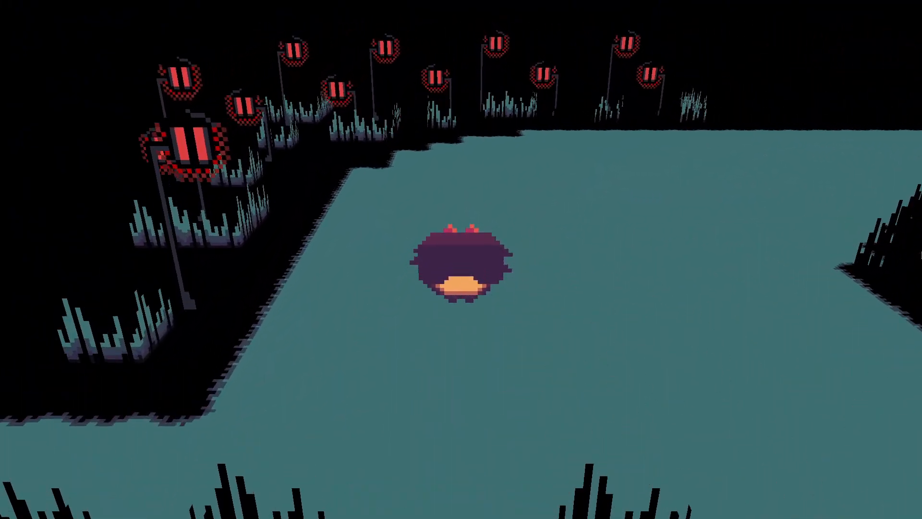
key("Up")
key("Left")
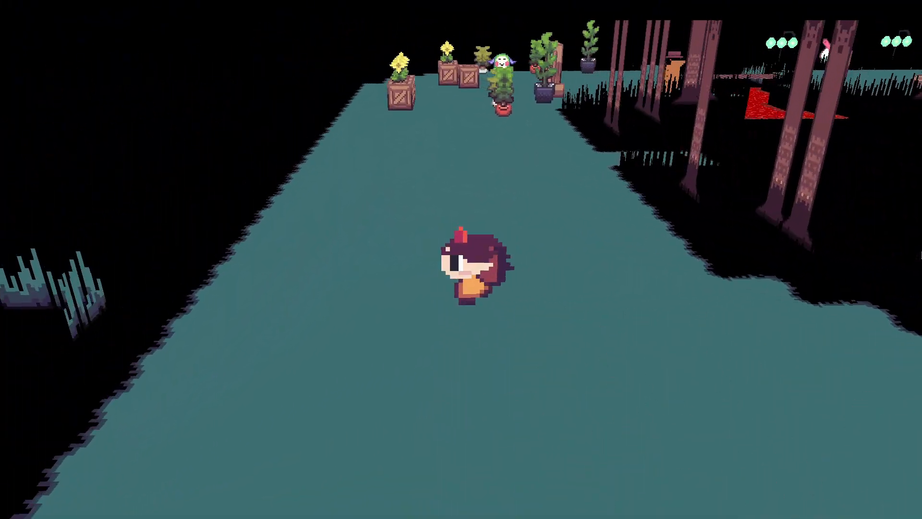
key("Left")
key("Down")
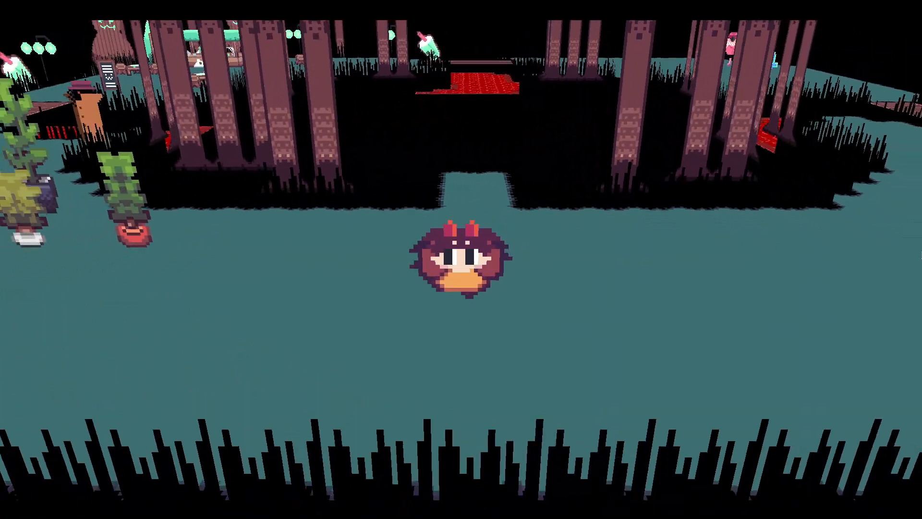
key("Left")
key("Up")
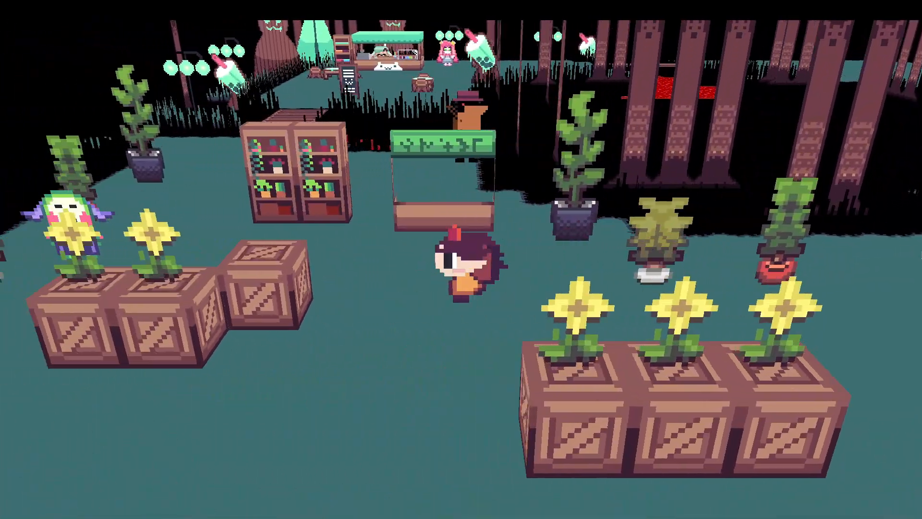
key("Up")
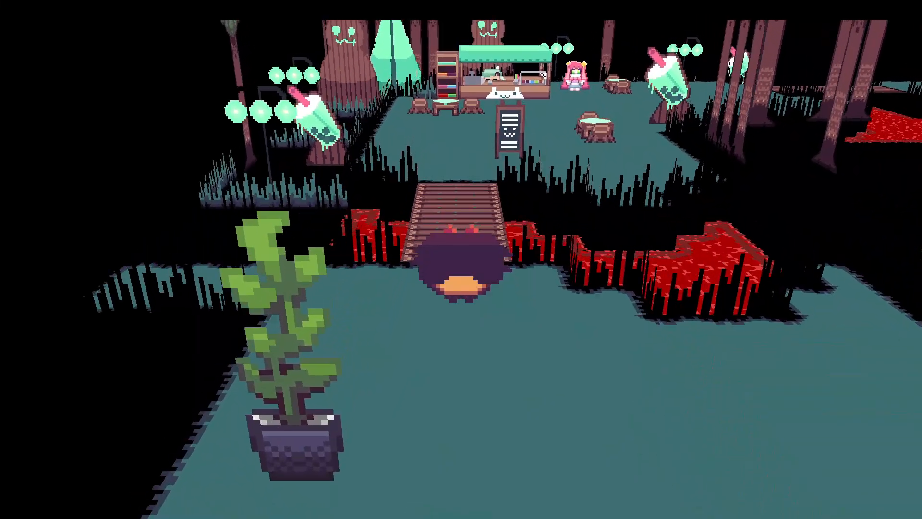
key("Up")
key("Down")
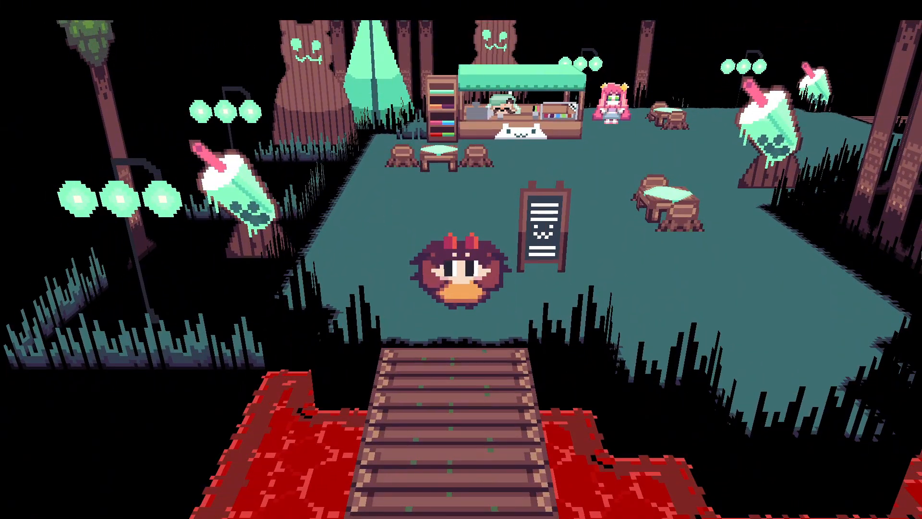